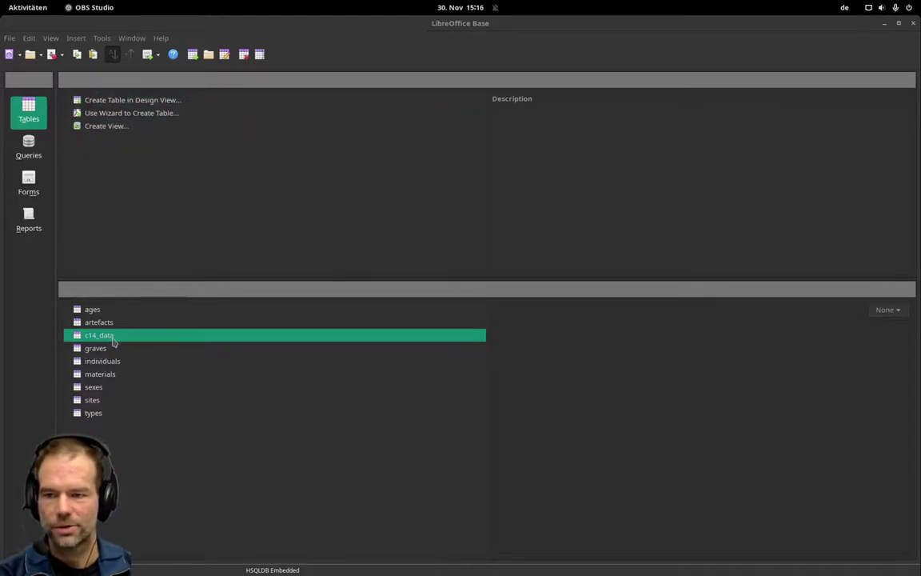
Open the miskovice database's c14_data table in Table Data View to see its radiocarbon records.
double_click(113, 339)
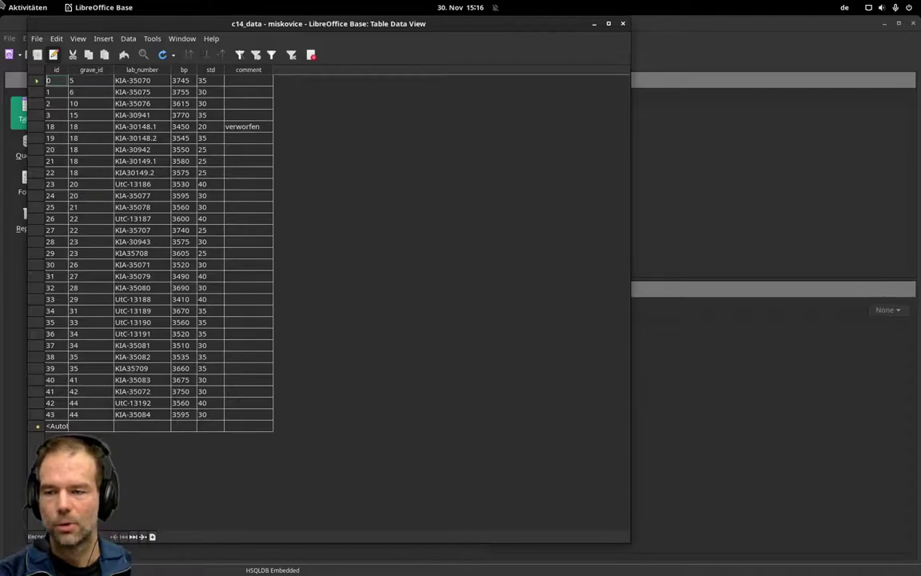
Preview the miskovice c14_data table's 30 records in Calc's Data Sources panel.
mouse_move(2, 2)
left_click(551, 362)
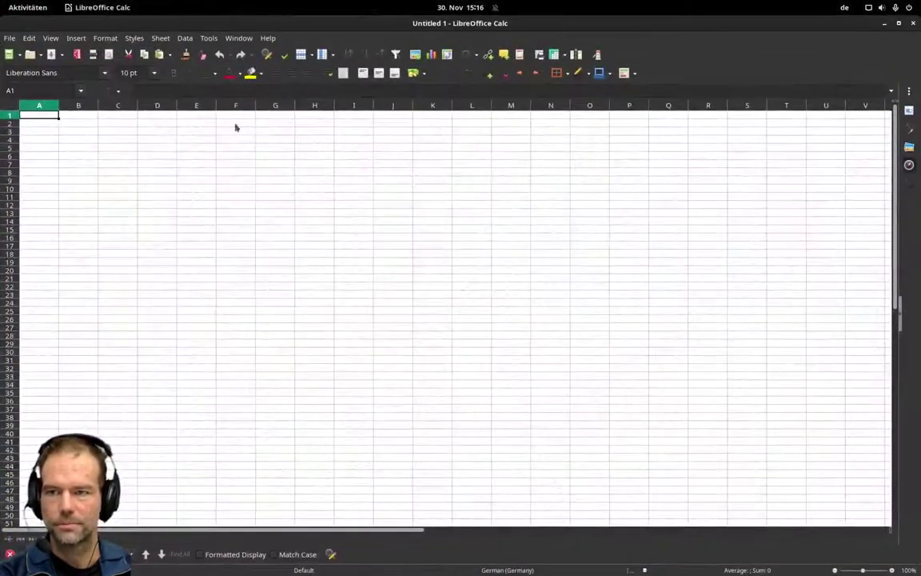
left_click(50, 38)
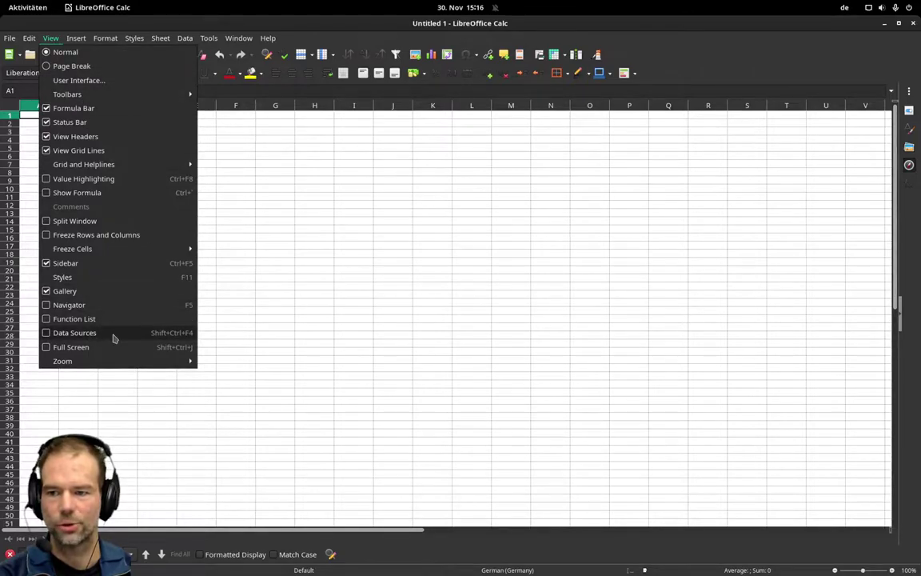
left_click(74, 332)
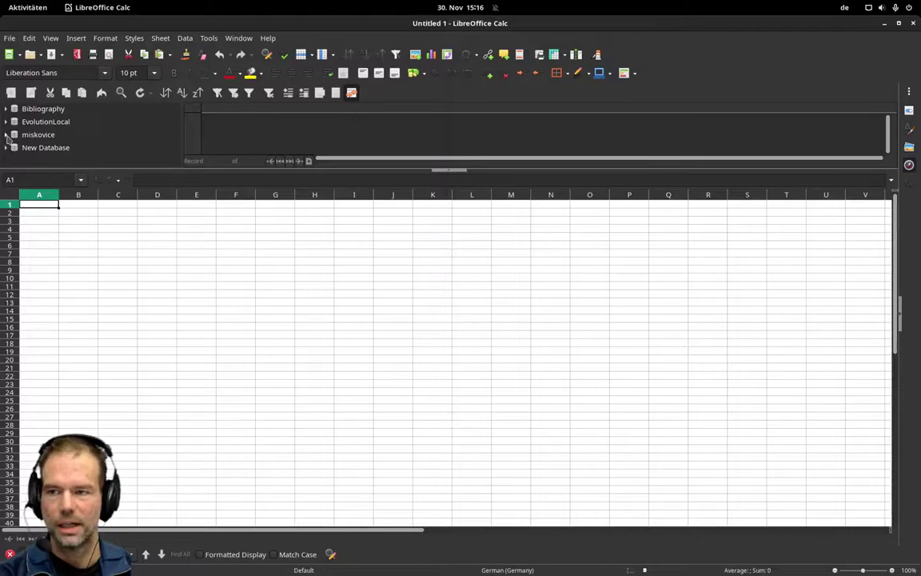
left_click(6, 135)
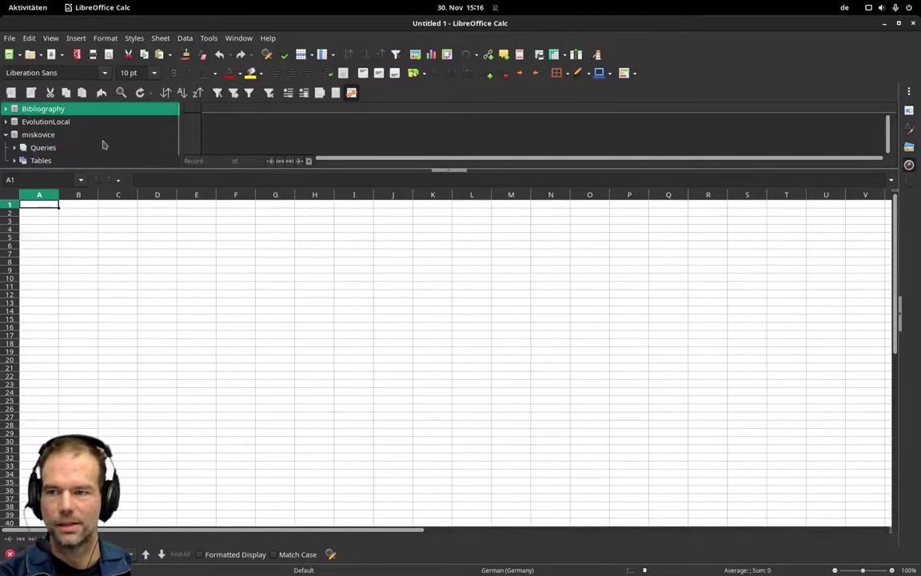
left_click_drag(137, 166, 137, 203)
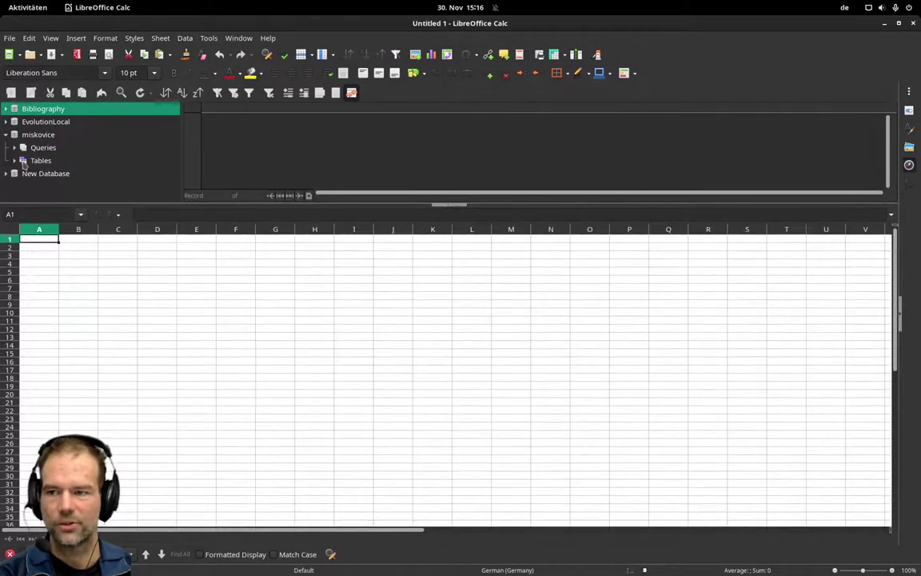
left_click(14, 160)
left_click(58, 198)
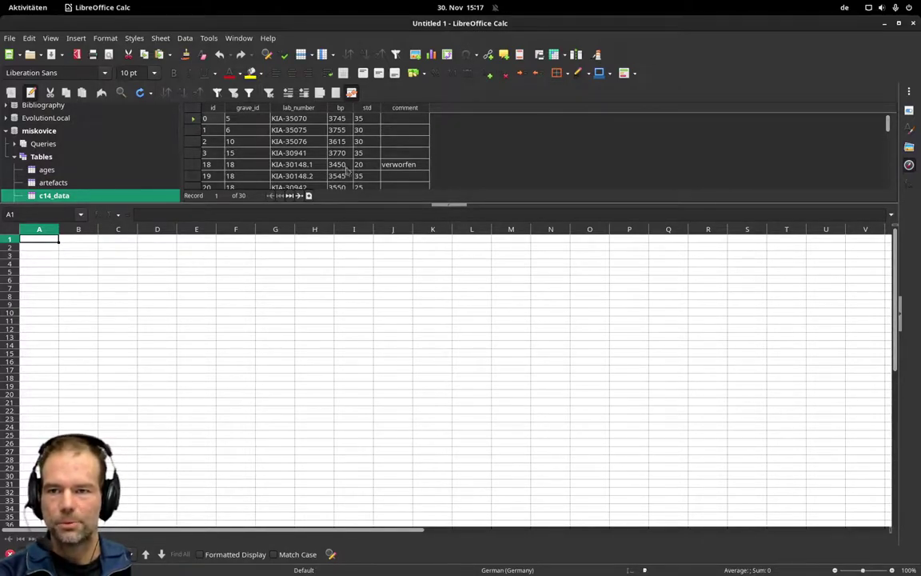
Copy all c14_data records into the Calc sheet starting at A1.
left_click(197, 109)
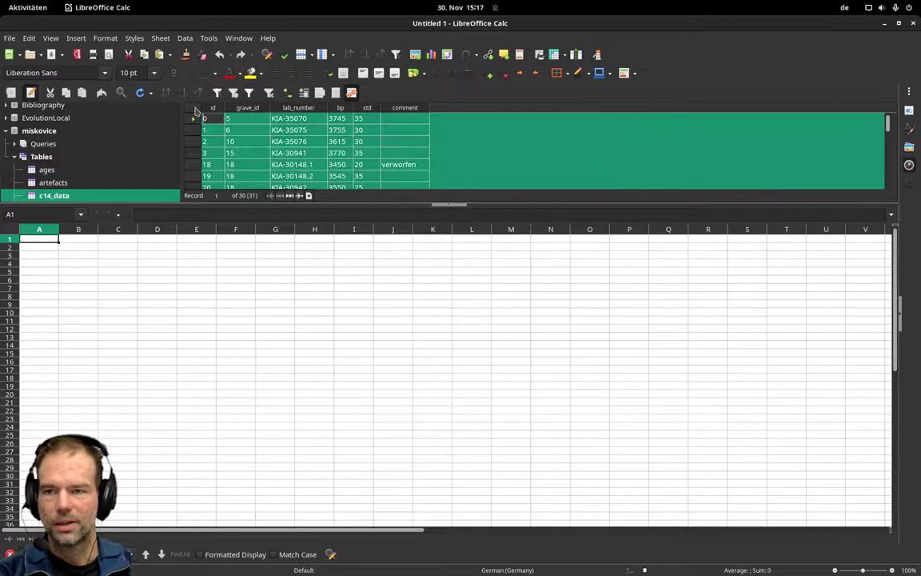
right_click(194, 114)
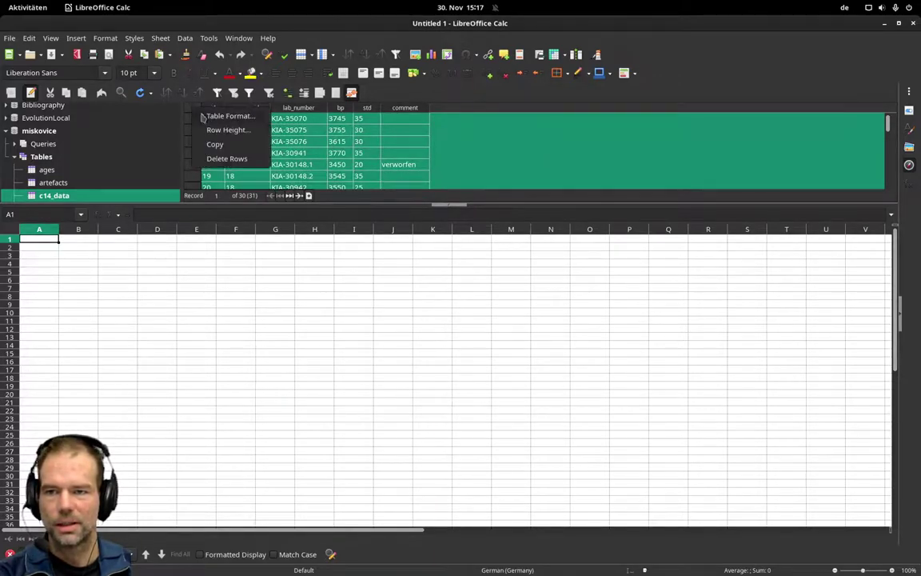
left_click(233, 143)
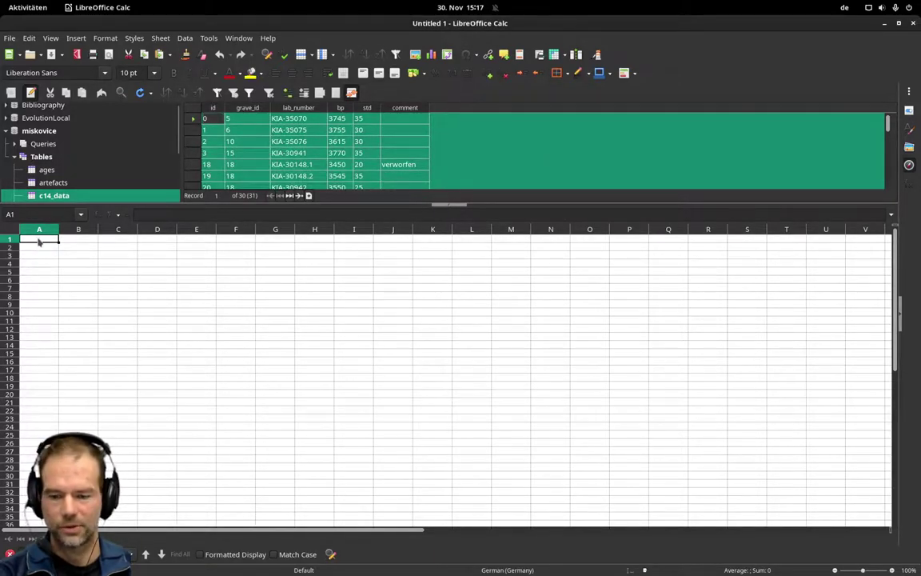
key("ctrl+v")
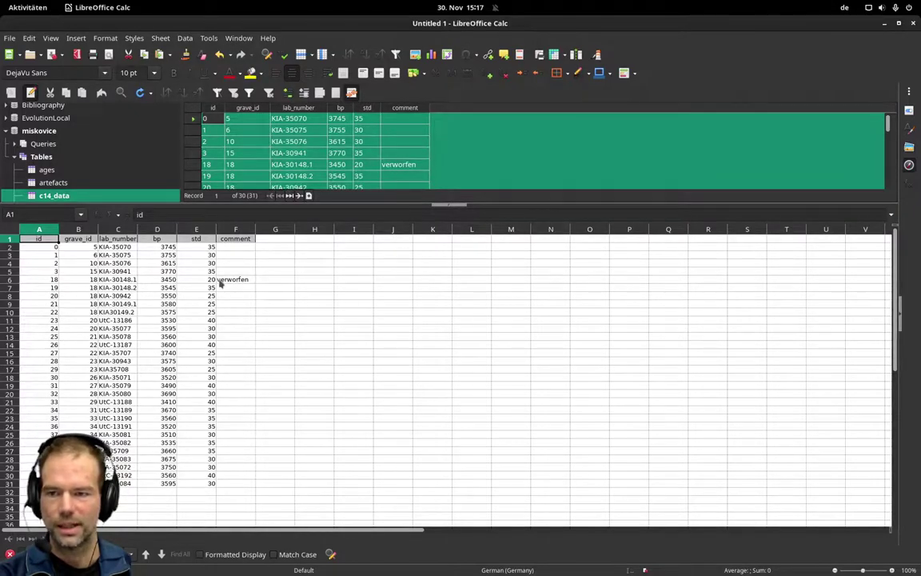
Delete row 6, the discarded 'verworfen' record KIA-30148.1, leaving 29 dates.
left_click(10, 279)
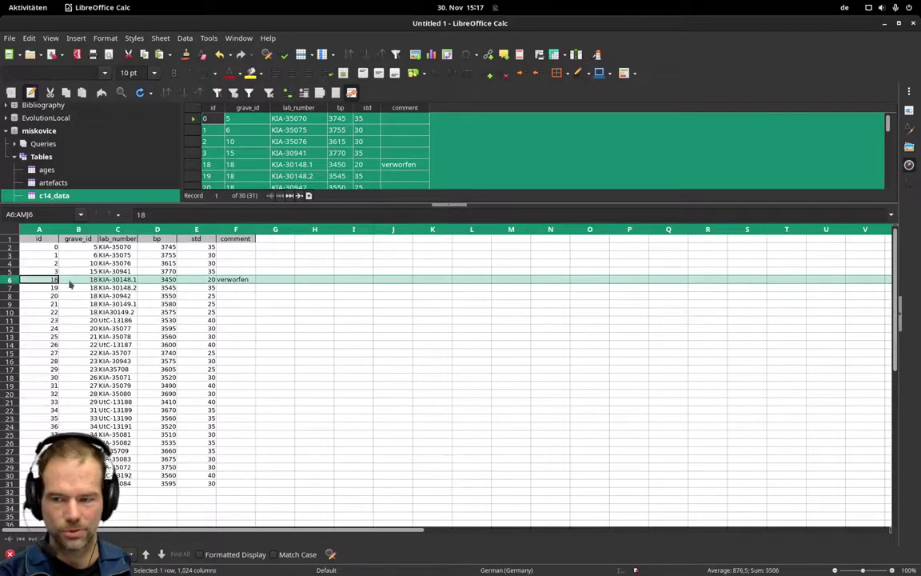
right_click(21, 281)
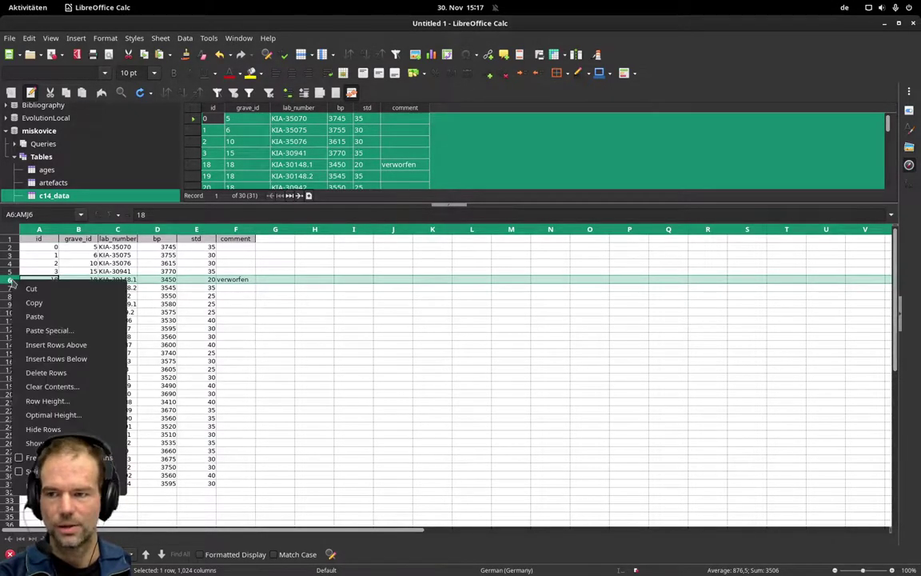
left_click(61, 372)
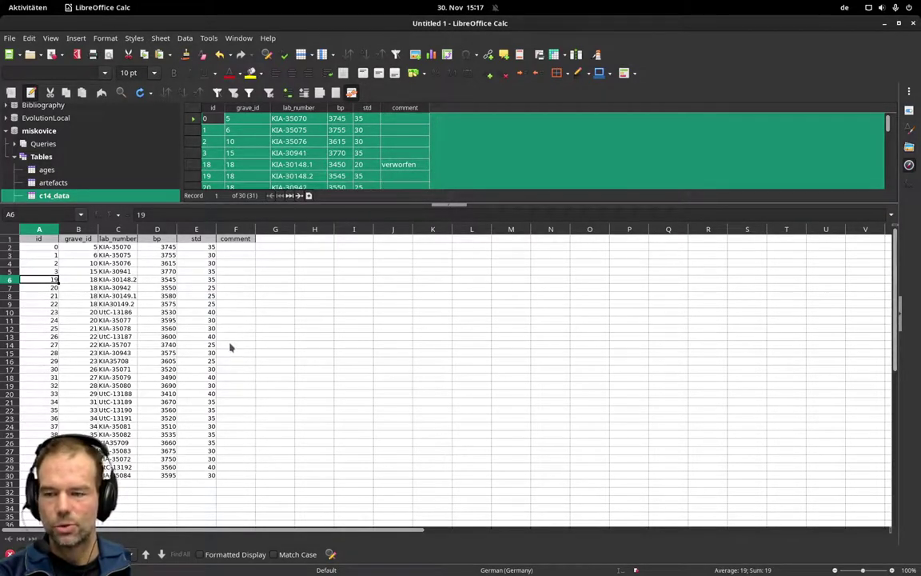
Switch to OxCal in Chromium and start a new project with an empty Plot() block.
key("super")
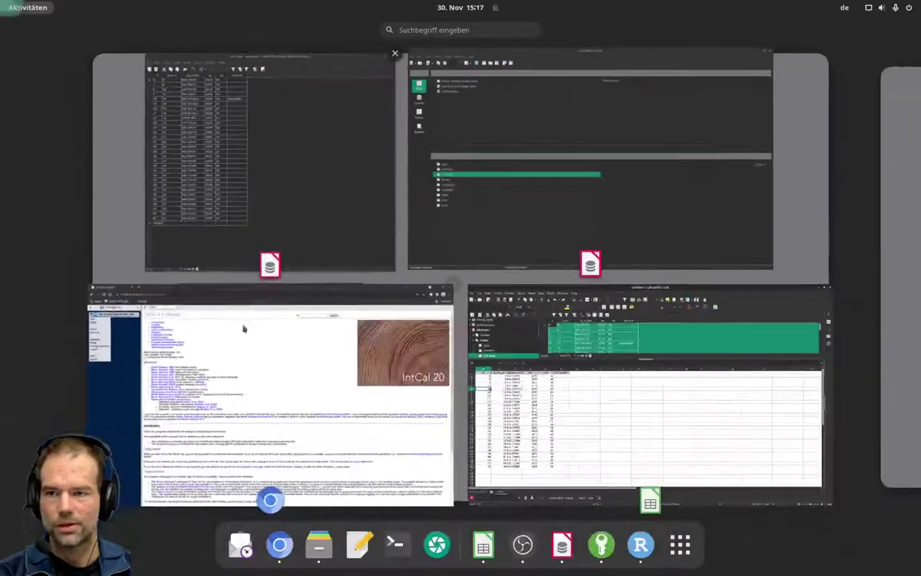
left_click(242, 324)
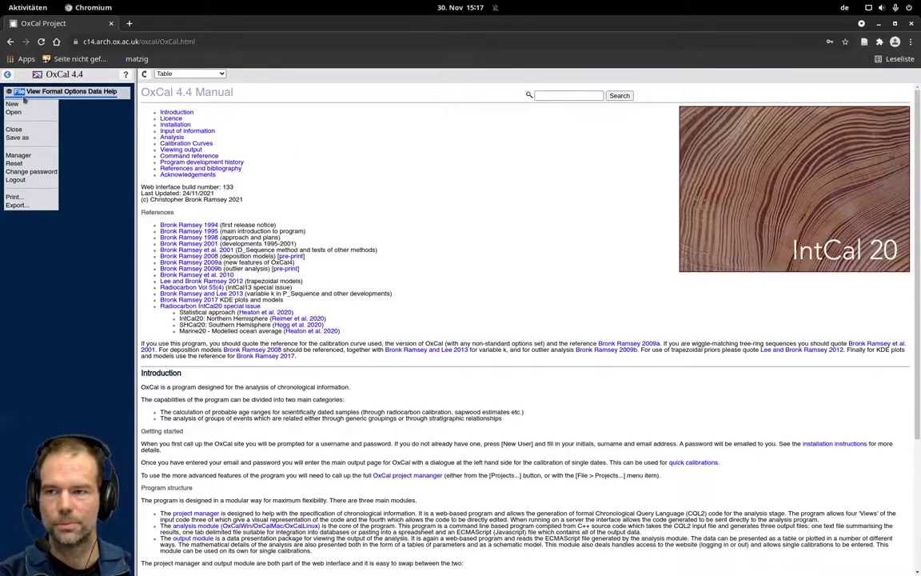
left_click(8, 90)
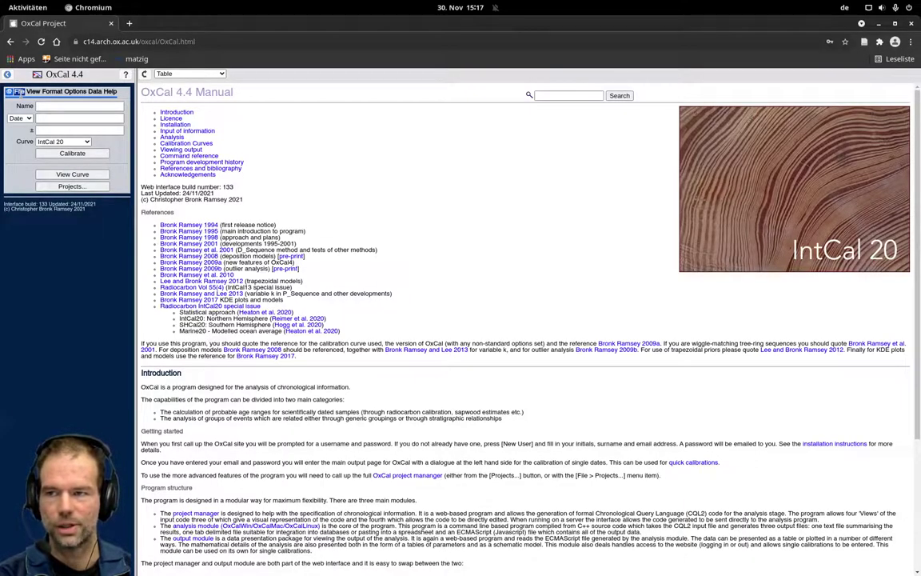
left_click(17, 92)
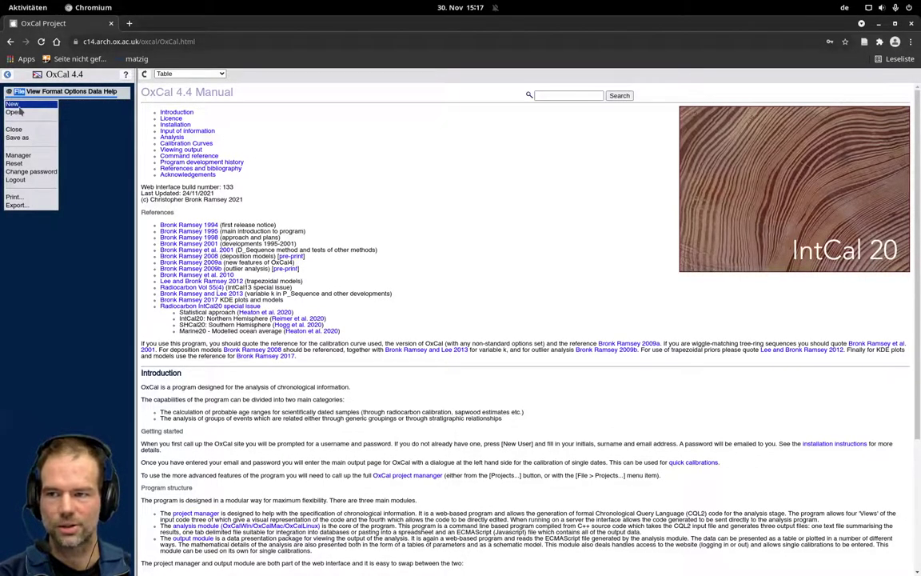
left_click(19, 108)
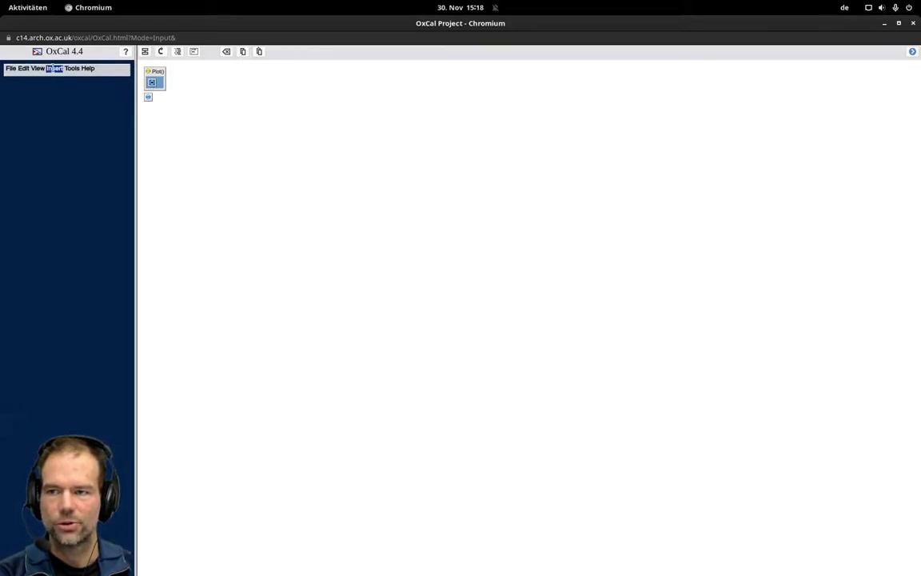
Add a test R_Date of 535 ± 55 to Plot(), then delete it again.
left_click(54, 69)
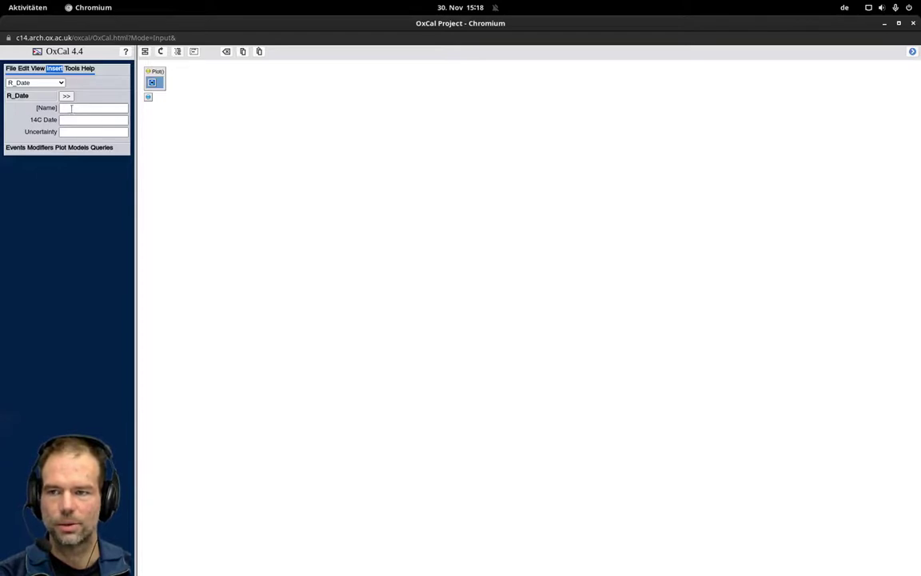
left_click(70, 109)
type("sacl")
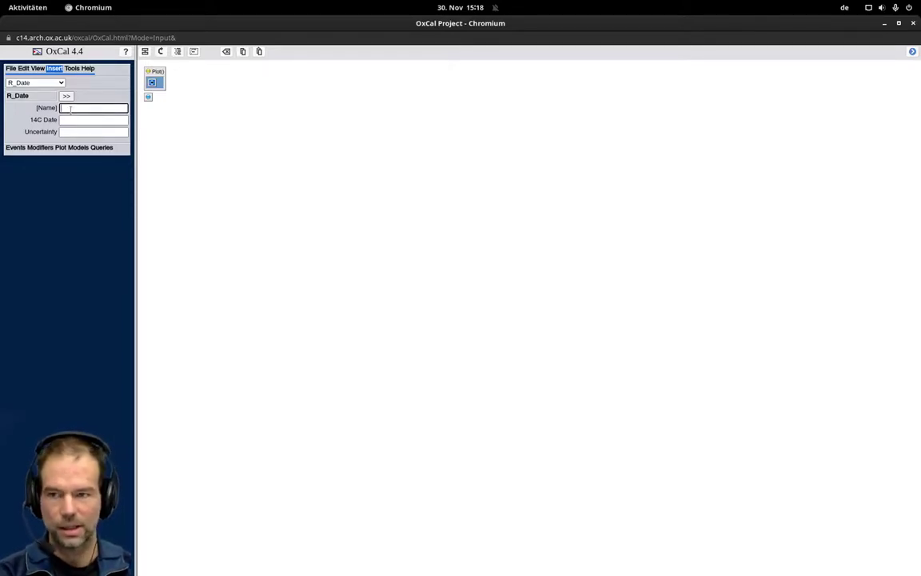
key("Tab")
type("535")
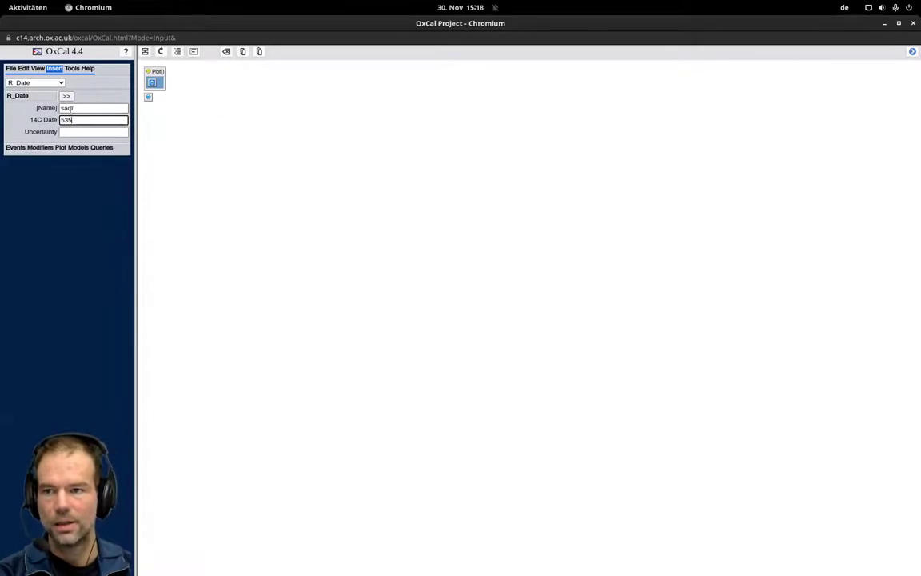
key("Tab")
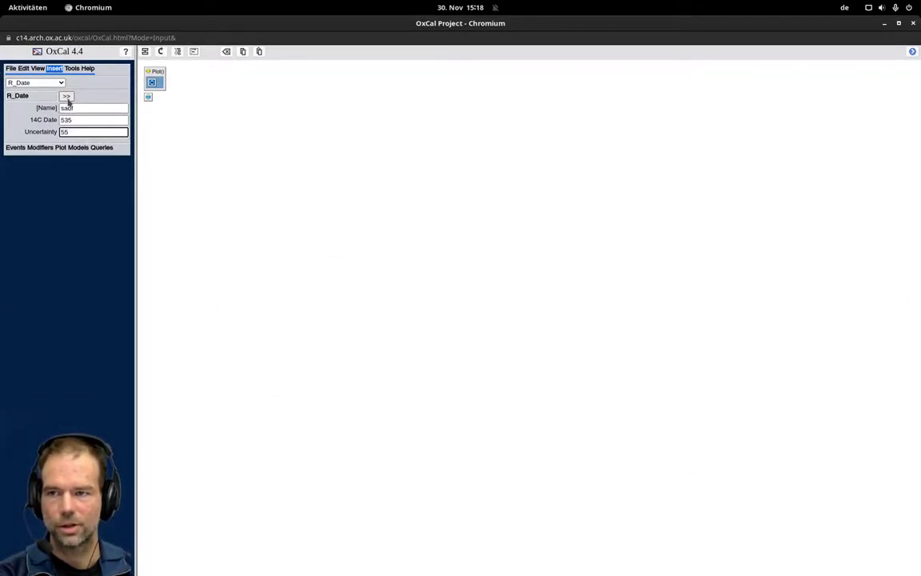
left_click(67, 98)
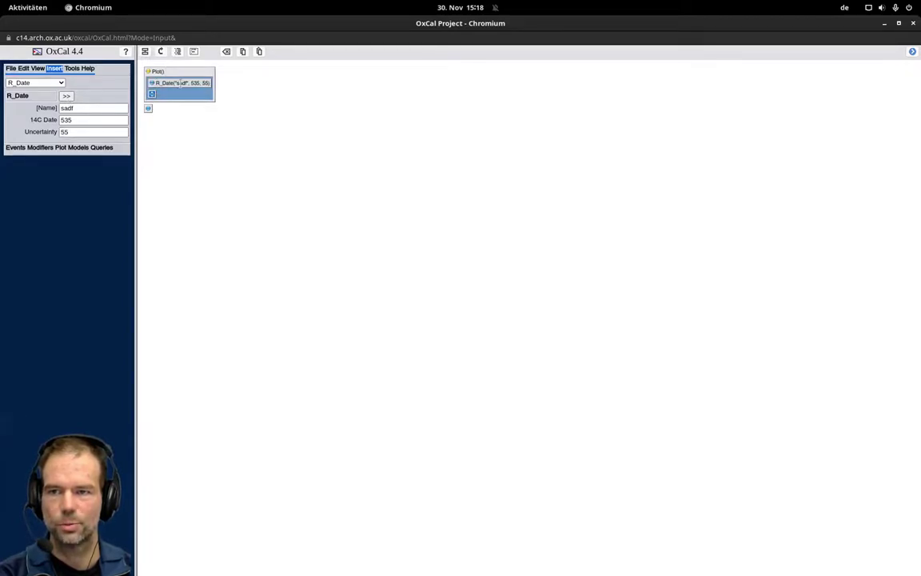
left_click(150, 84)
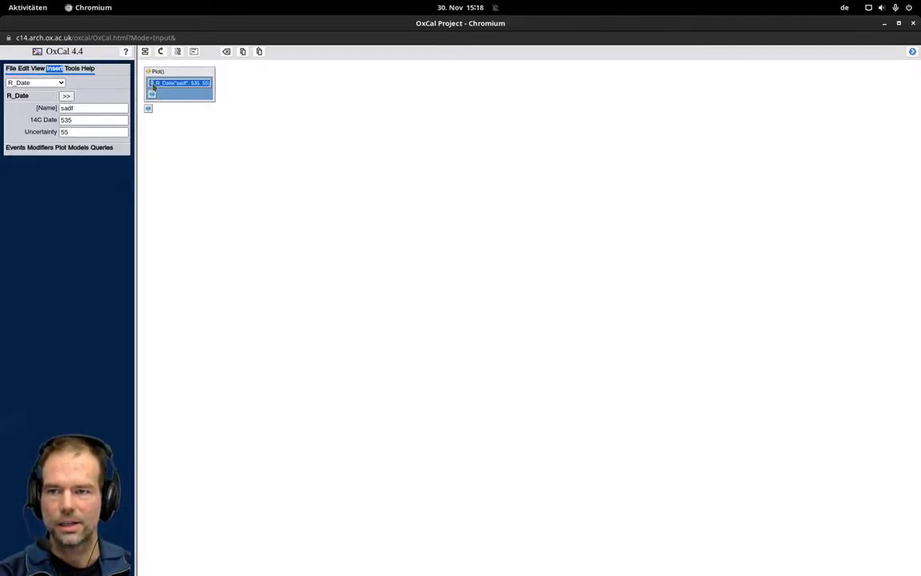
left_click(227, 53)
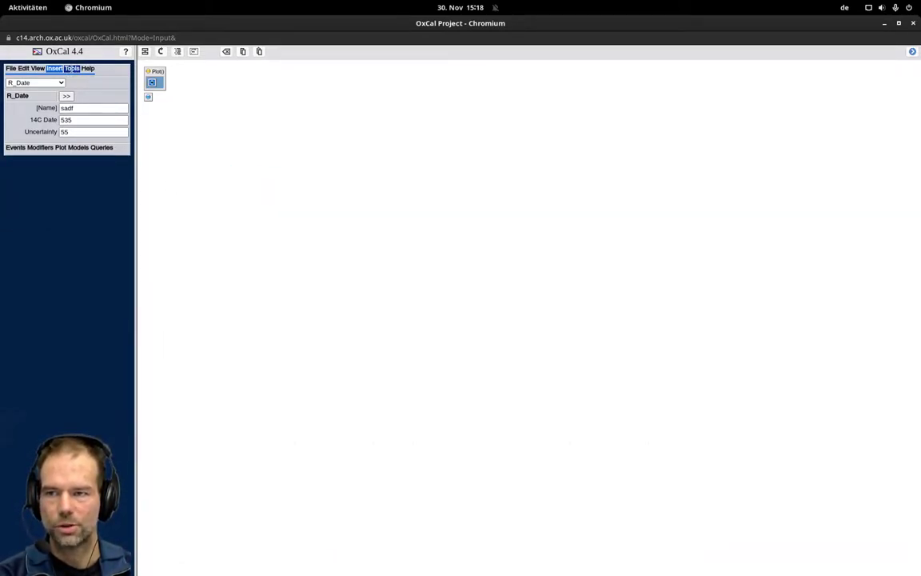
Open OxCal's tab-separated R_Date import form under Tools, then head back to the other windows.
left_click(72, 68)
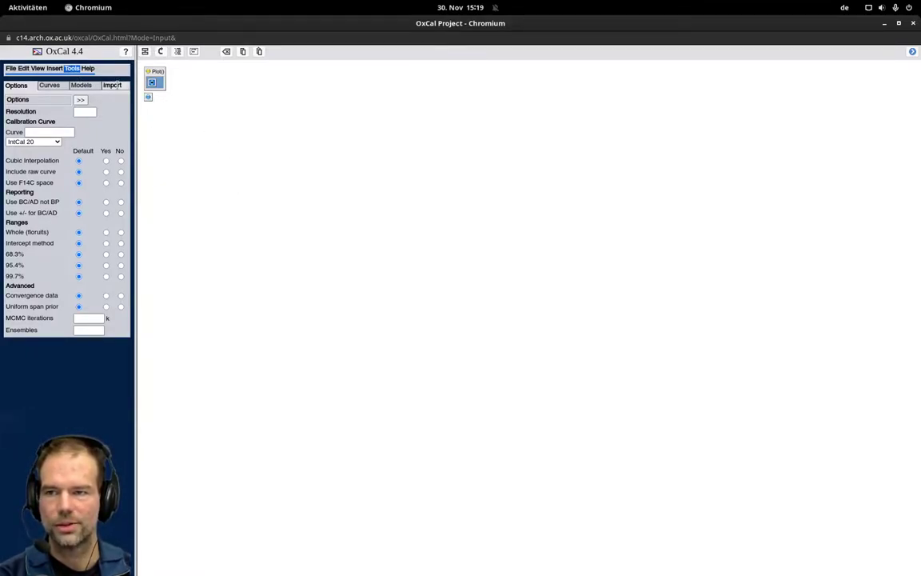
left_click(118, 85)
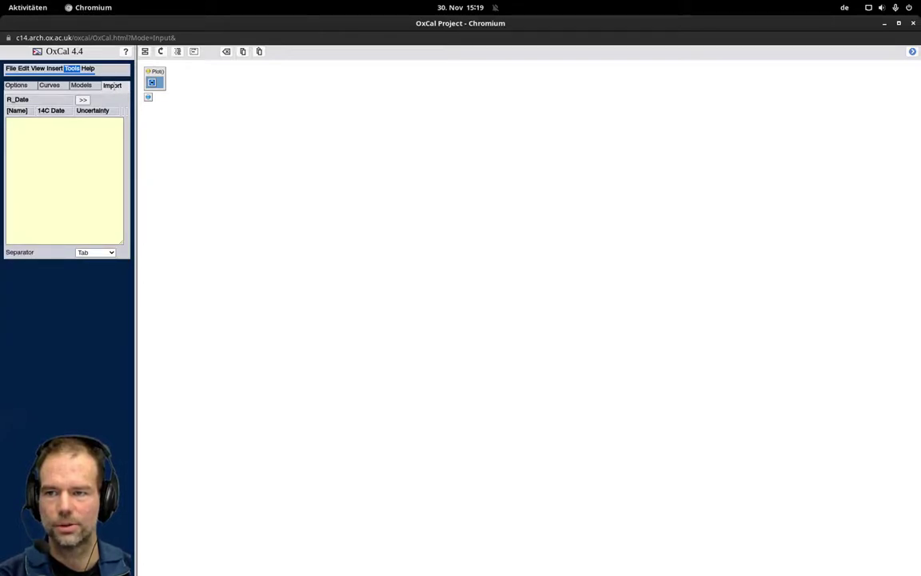
left_click(114, 86)
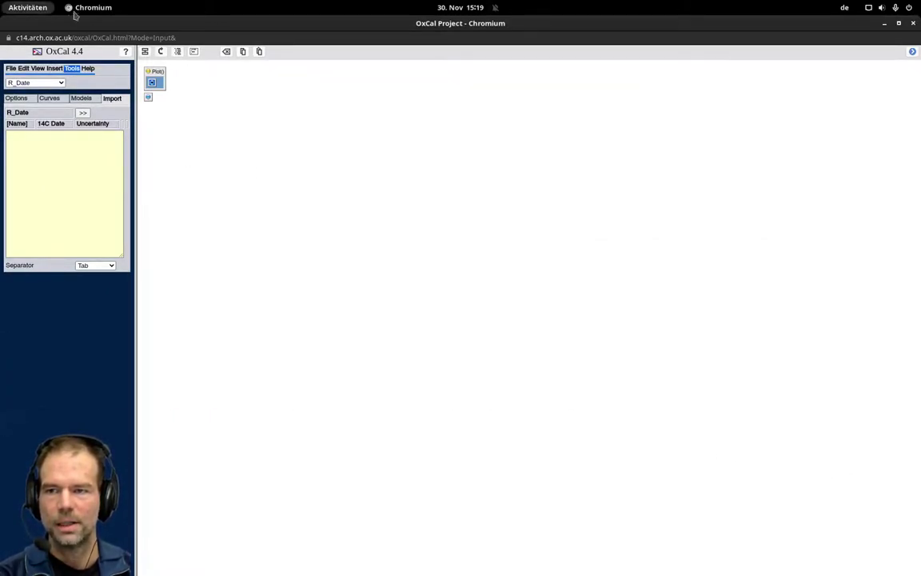
left_click(32, 7)
Copy the lab_number, bp and std values of all 29 dates (C2:E30) in Calc.
left_click(328, 344)
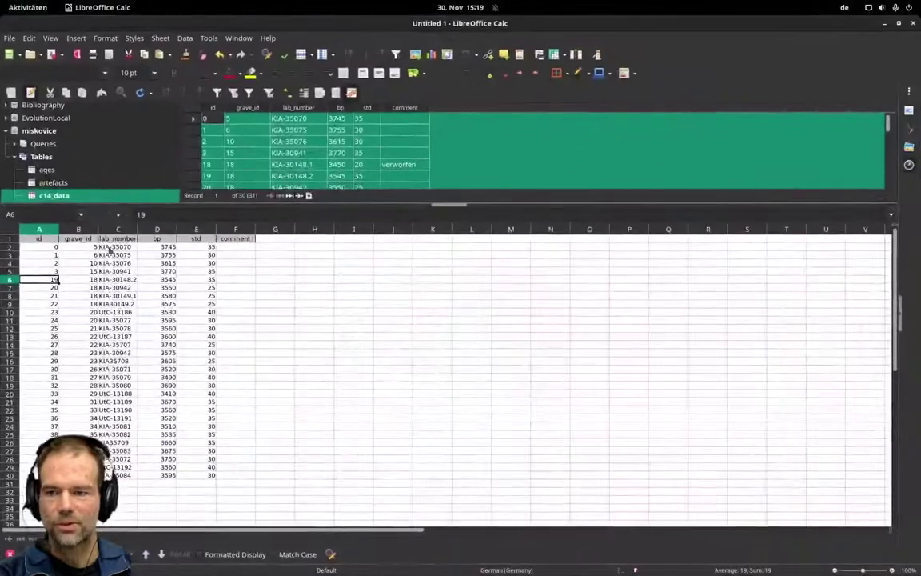
left_click(117, 231)
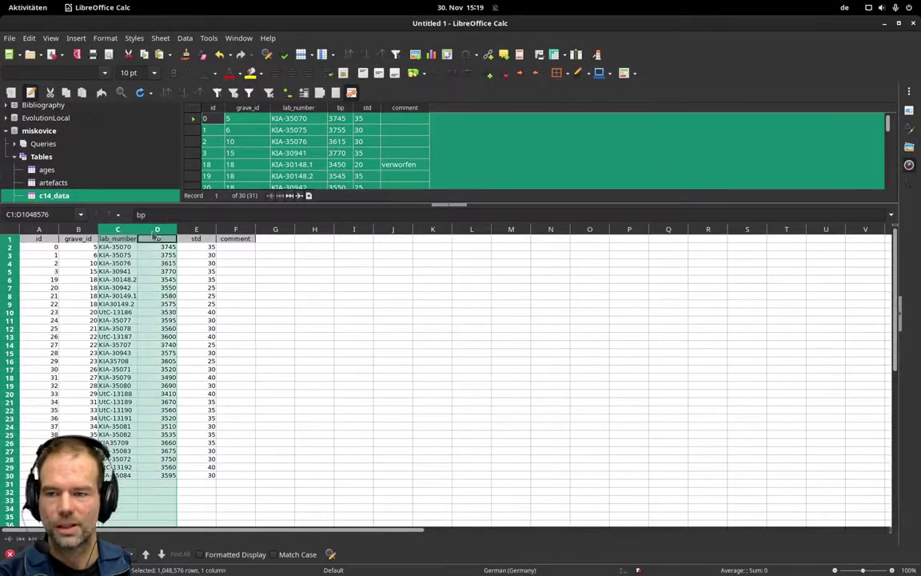
left_click(117, 239)
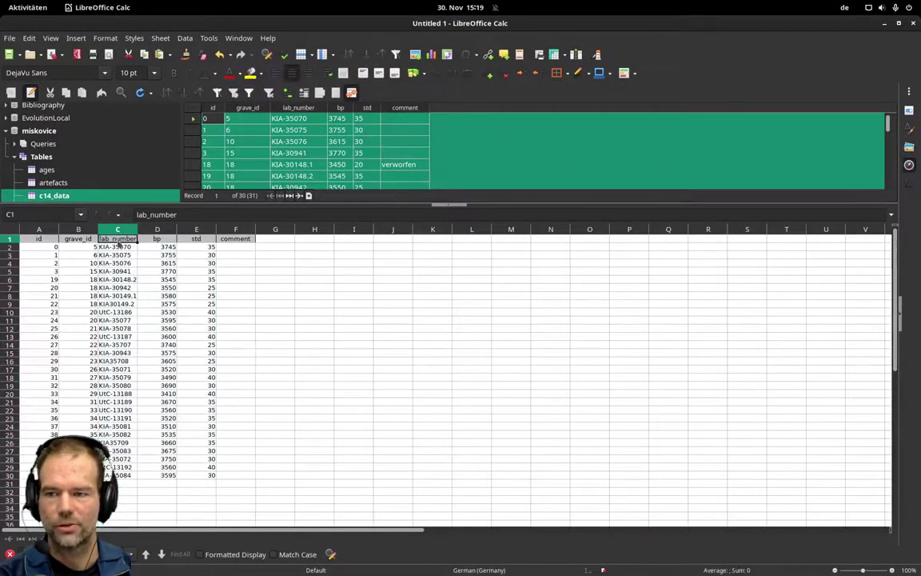
left_click_drag(119, 246, 212, 477)
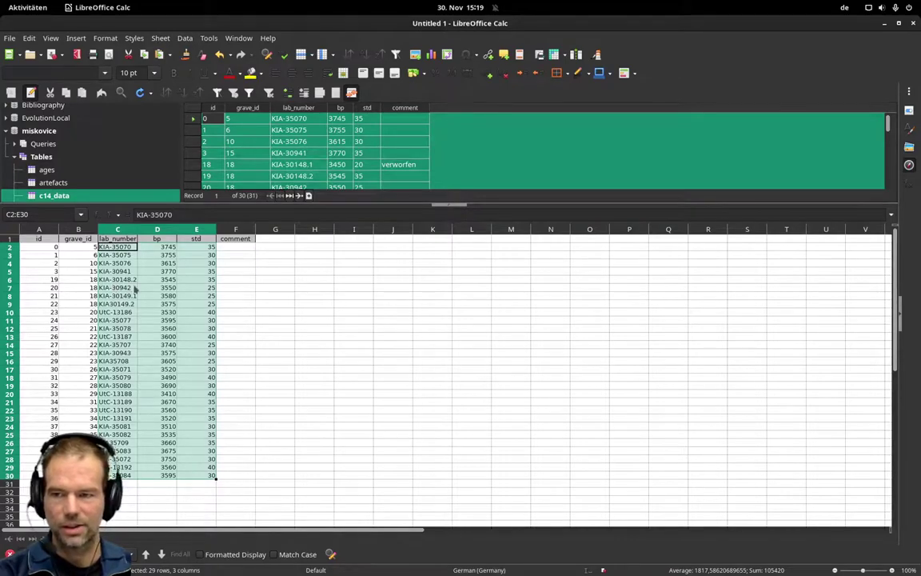
left_click(29, 38)
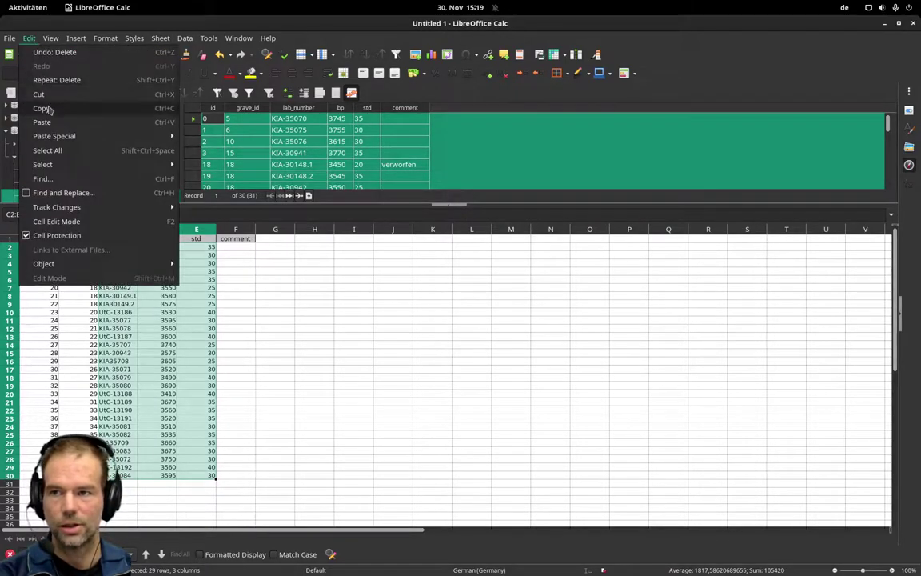
left_click(40, 107)
Paste the 29 lab numbers, 14C dates and uncertainties into OxCal's import box, keeping Tab as separator.
mouse_move(1, 1)
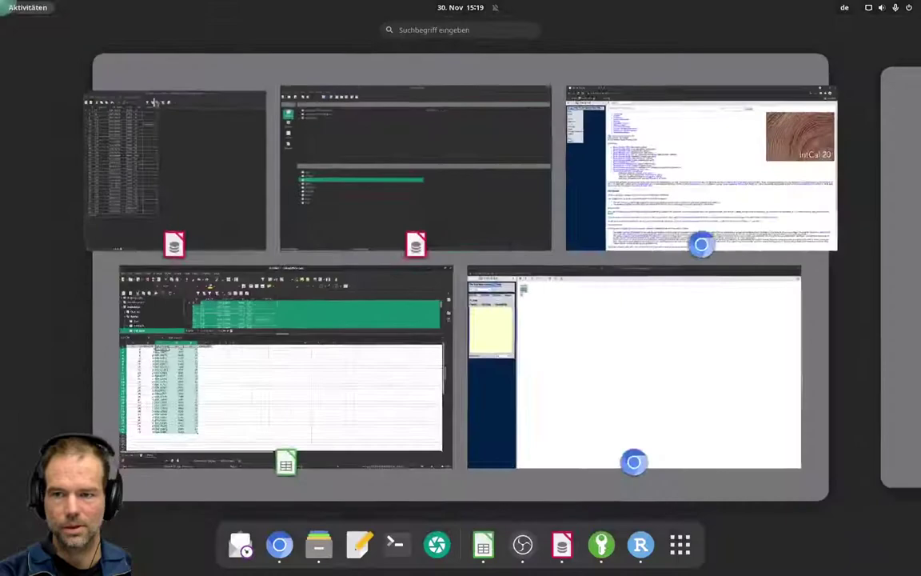
left_click(539, 359)
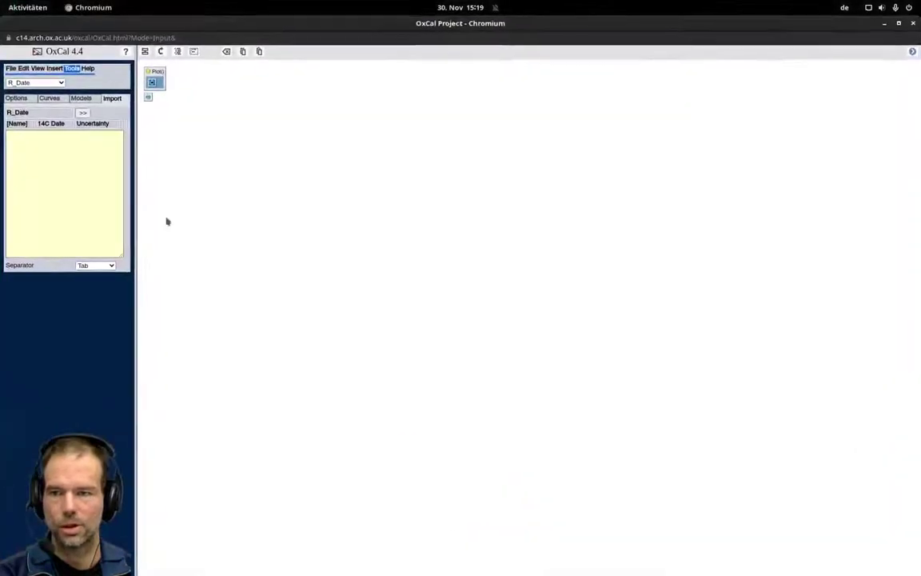
left_click(42, 136)
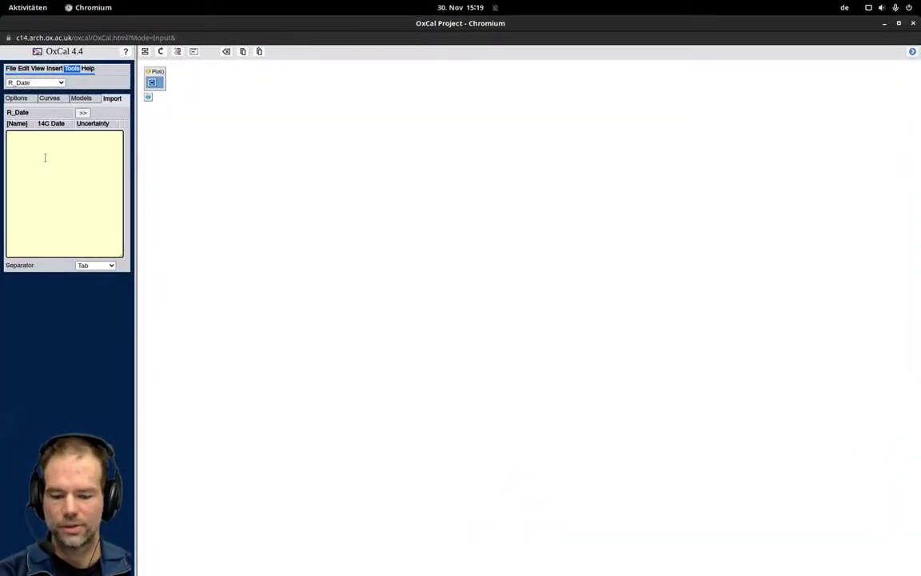
right_click(45, 157)
left_click(69, 228)
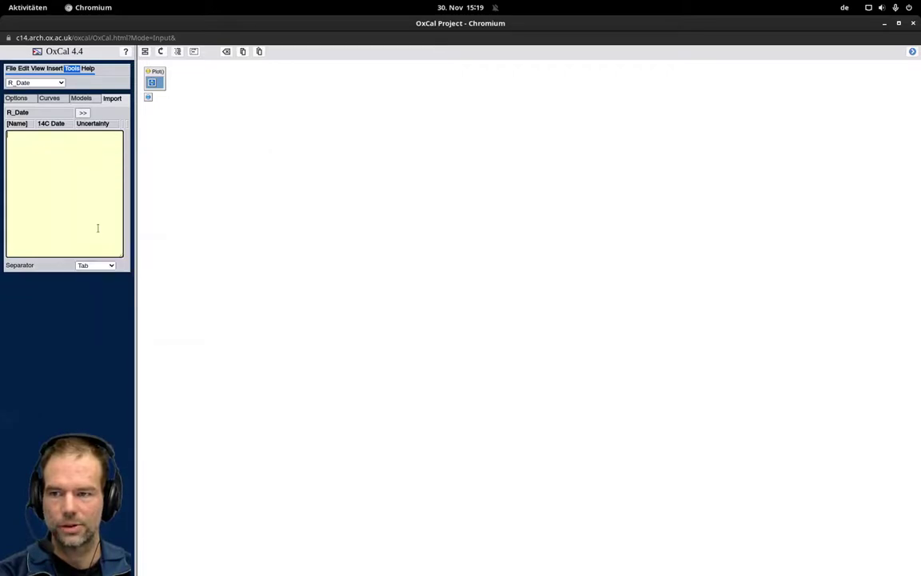
scroll(84, 194, "up", 3)
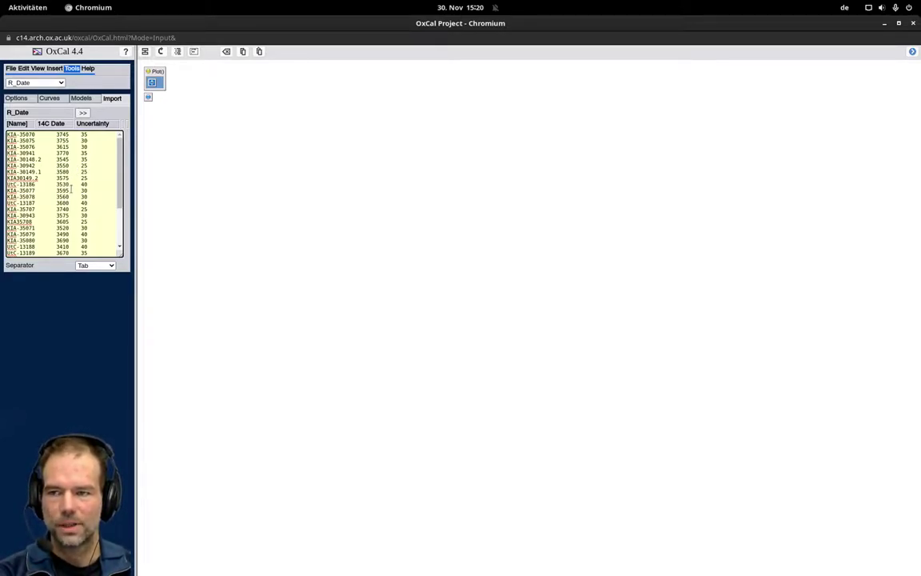
left_click(109, 266)
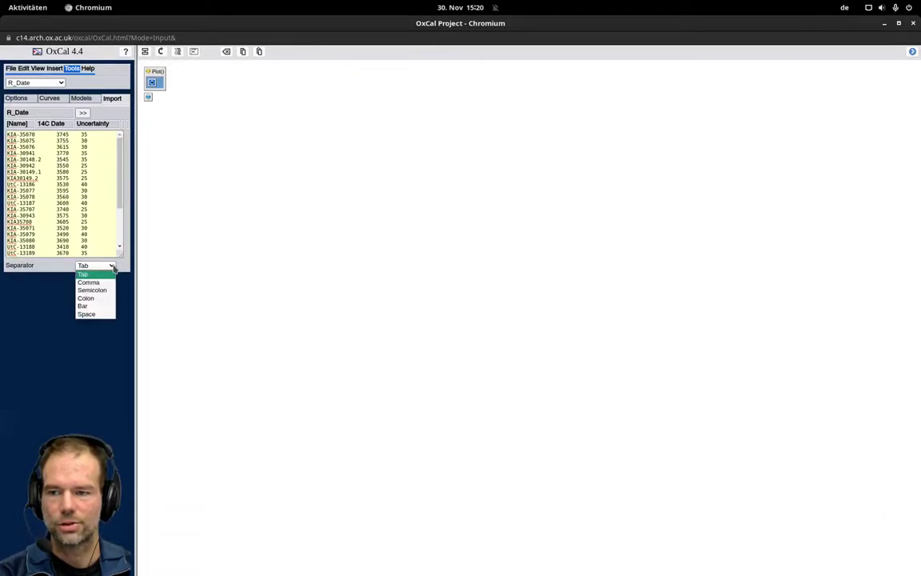
left_click(113, 266)
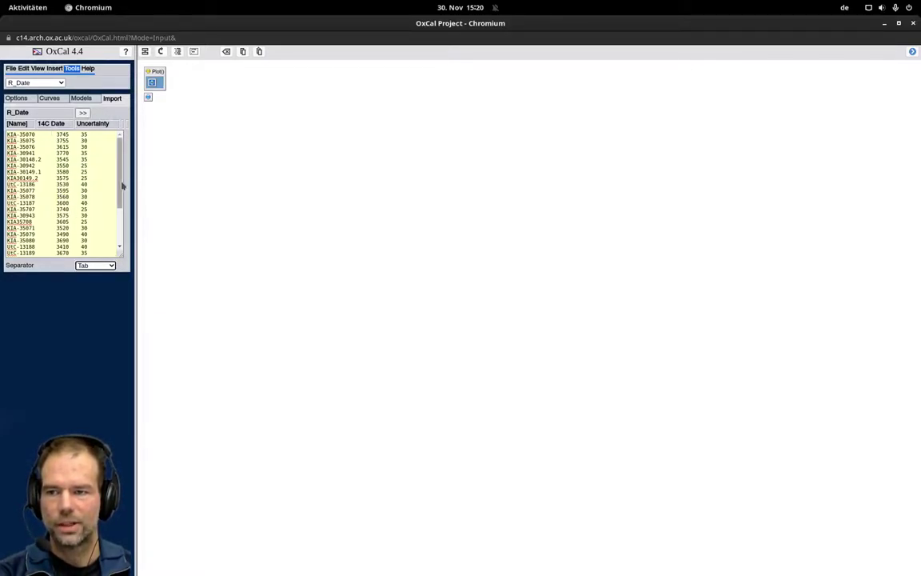
left_click_drag(121, 184, 125, 162)
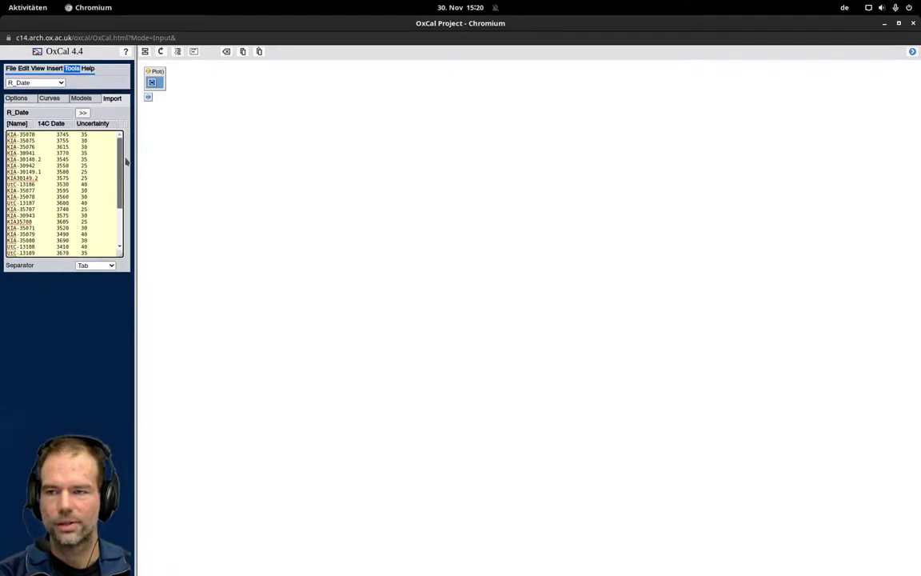
Import the pasted rows as 29 R_Date entries in Plot(), starting with KIA-35070 (3745, 35).
left_click(82, 114)
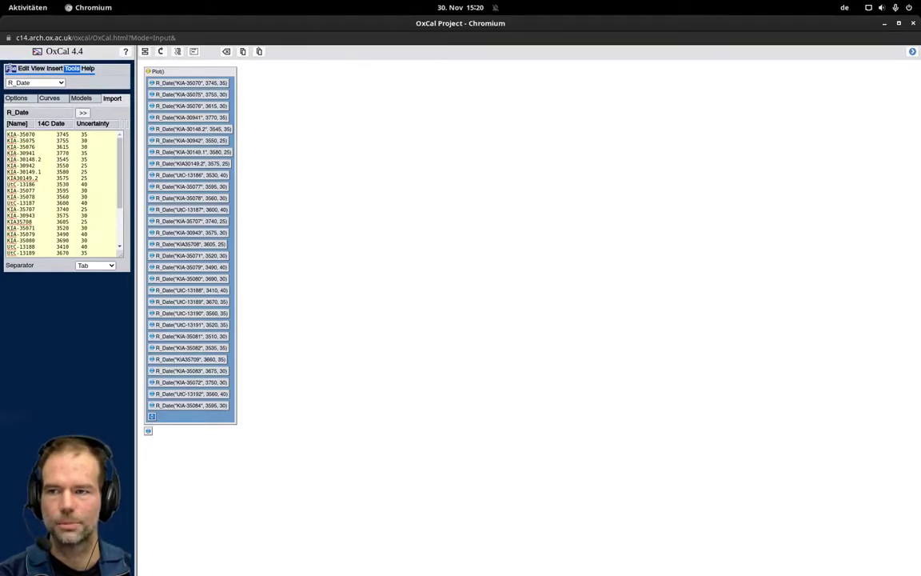
left_click(11, 69)
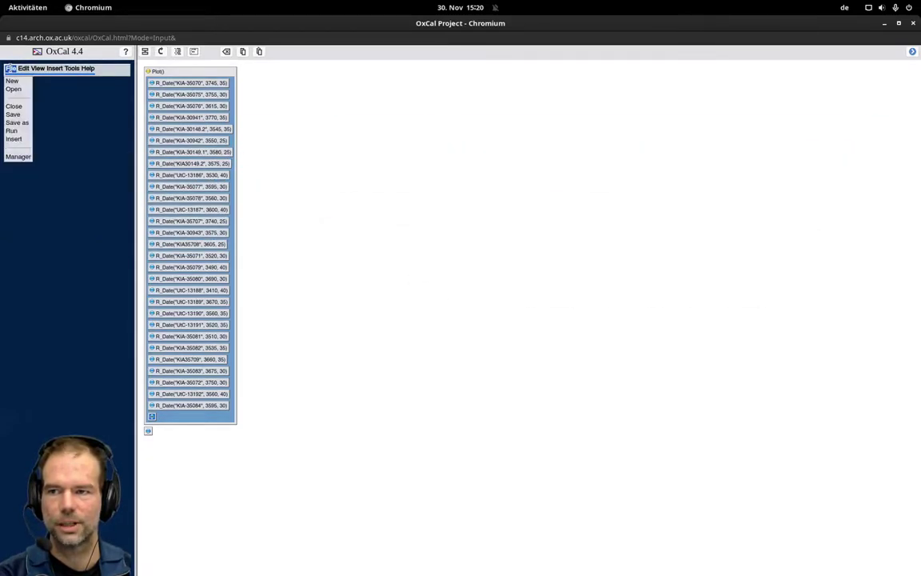
Run the model, saving it in a new miskovice folder under the name miskovice1.
left_click(19, 134)
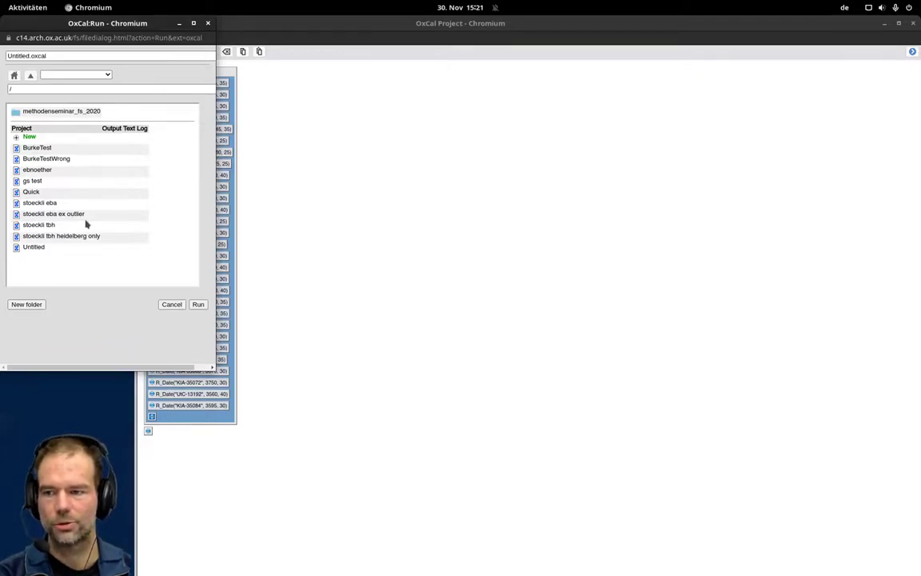
left_click(35, 305)
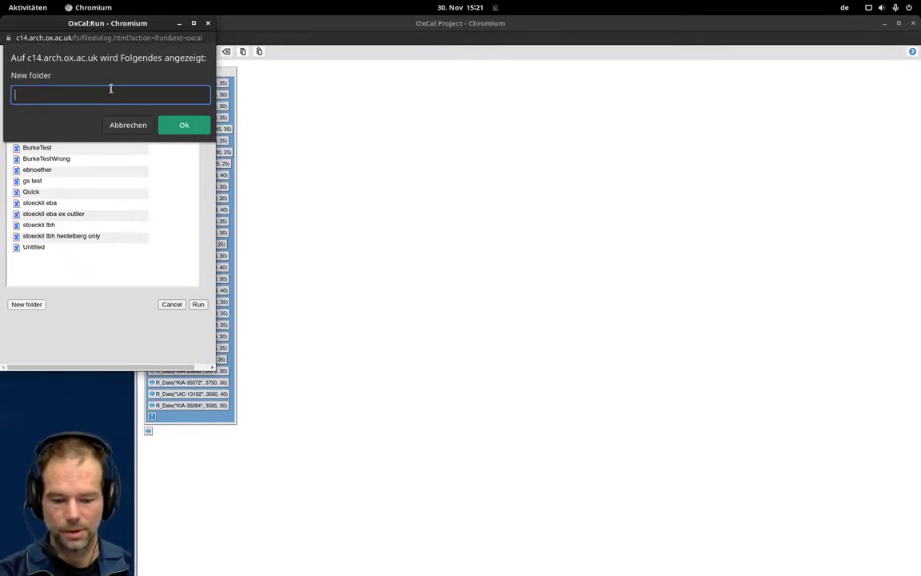
type("miskoc")
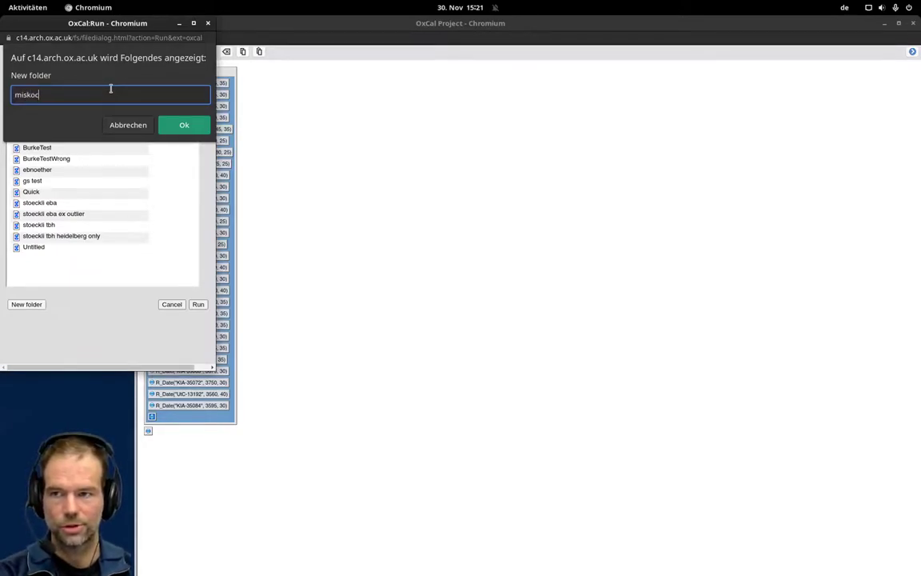
type("ice")
key("Return")
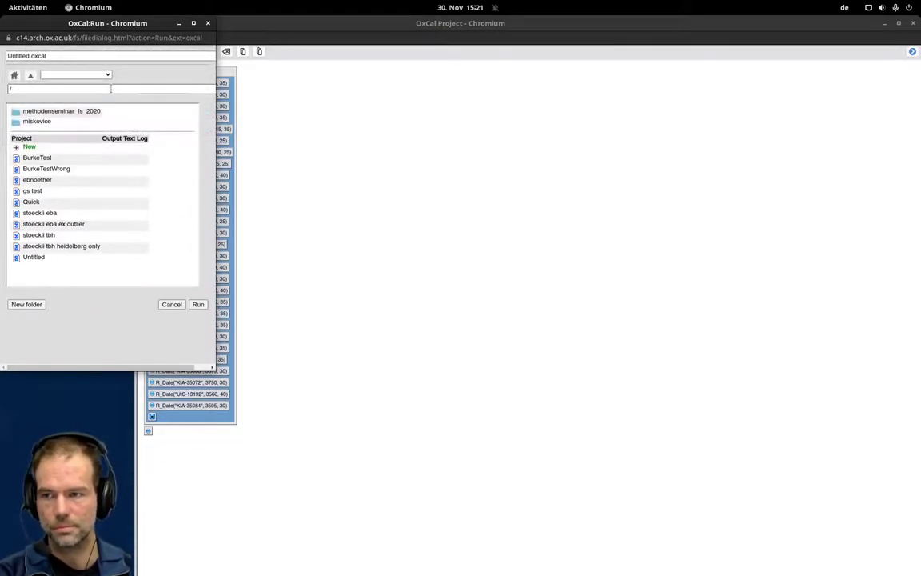
left_click(16, 124)
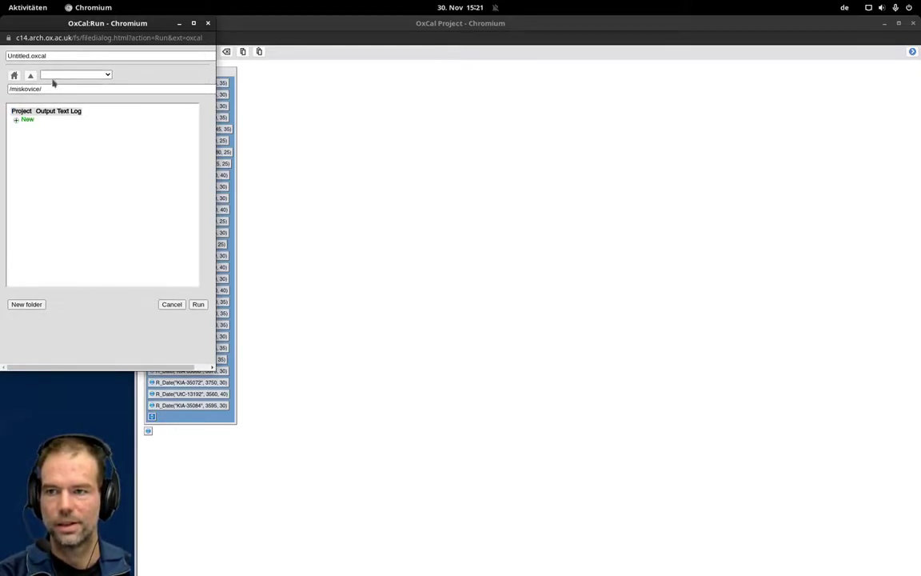
double_click(20, 56)
left_click(20, 56)
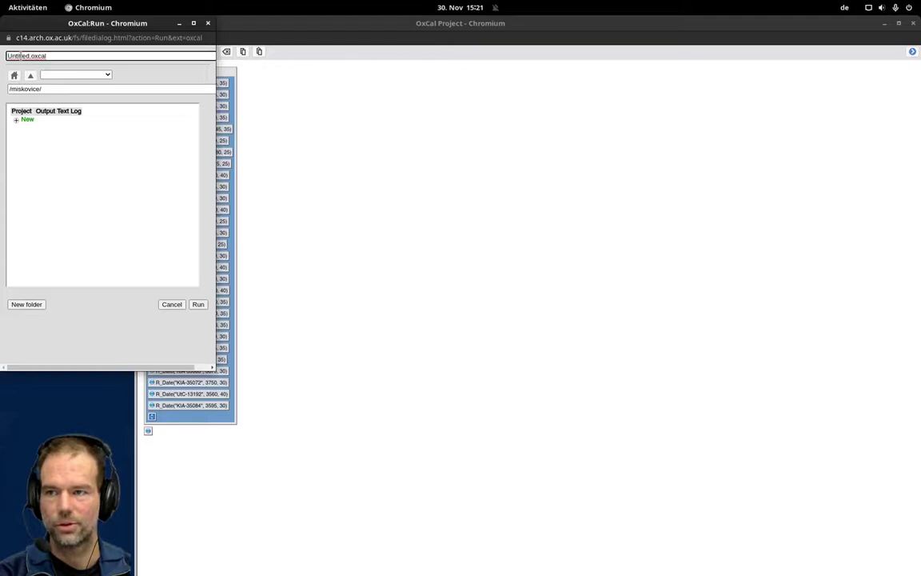
left_click_drag(31, 56, 7, 56)
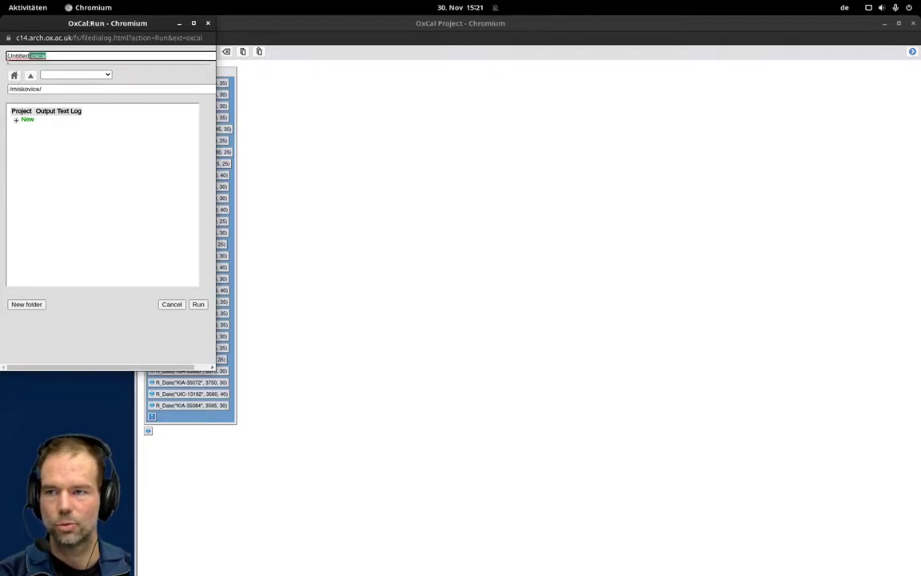
type("misko")
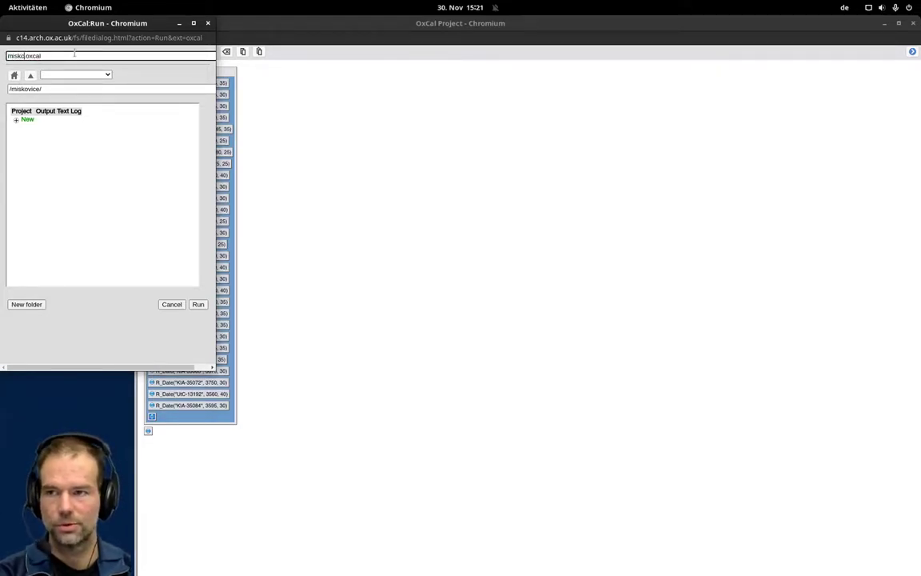
type("vic")
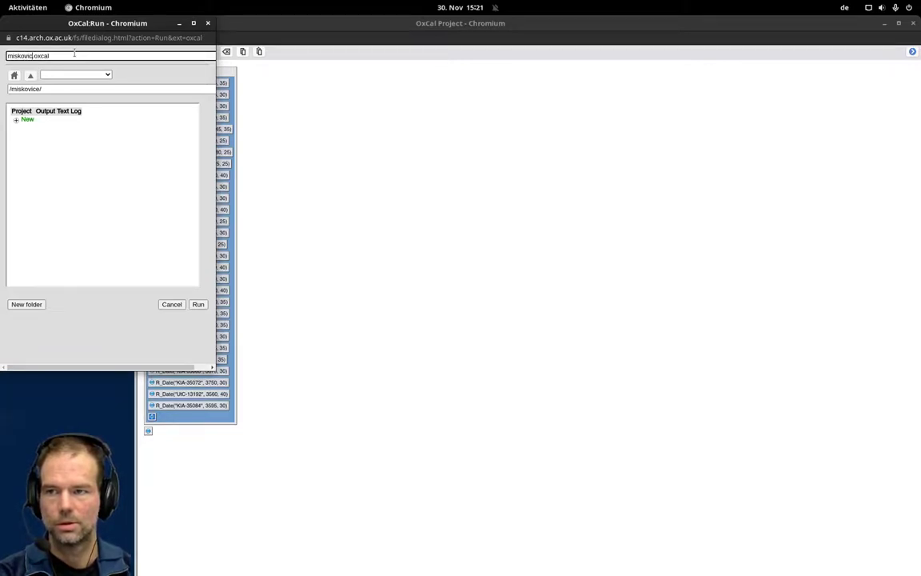
type("e1")
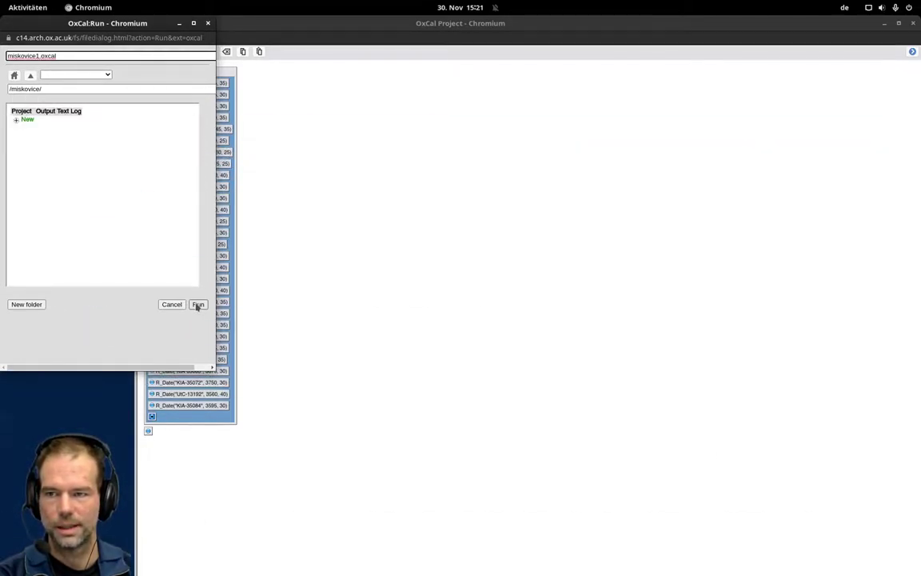
Run miskovice1, view the calibrated dates as a table, then switch to single calibration plots.
left_click(197, 305)
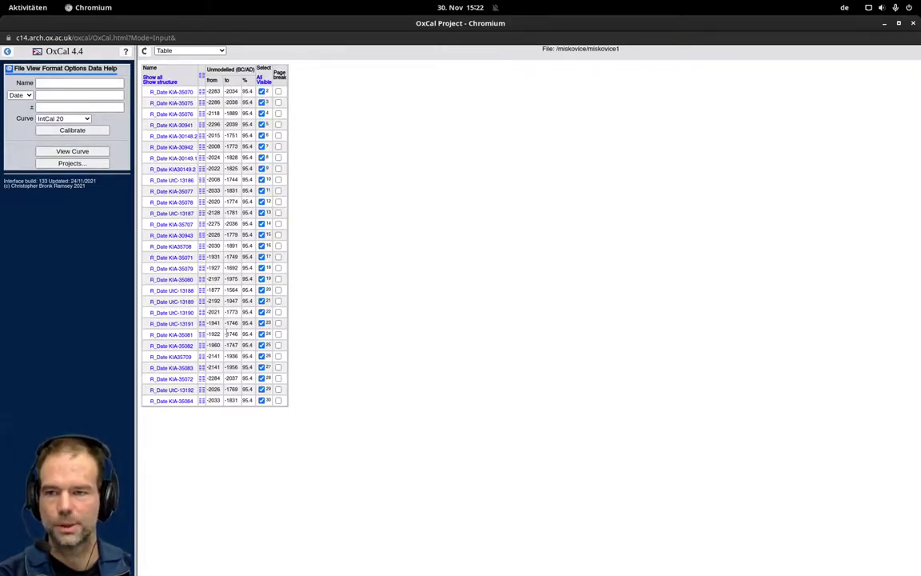
left_click(198, 52)
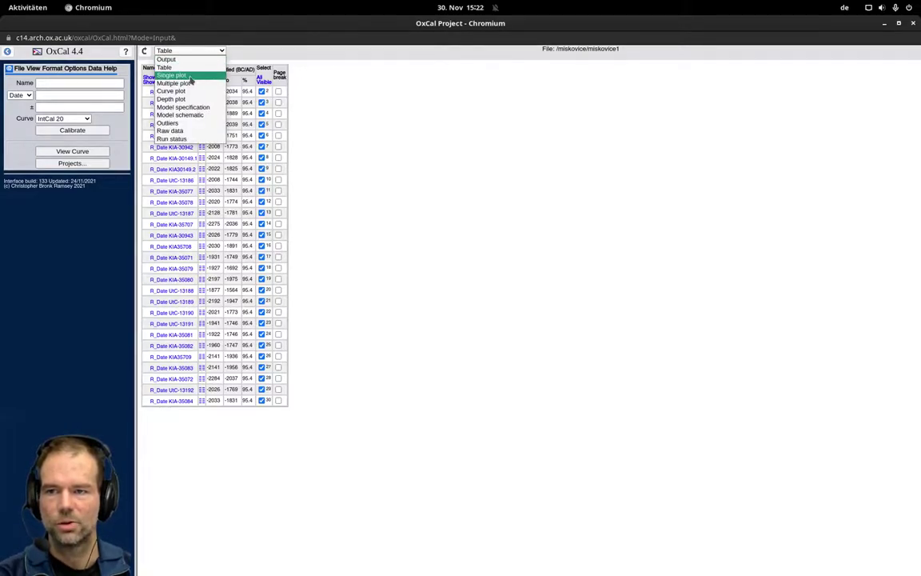
left_click(190, 77)
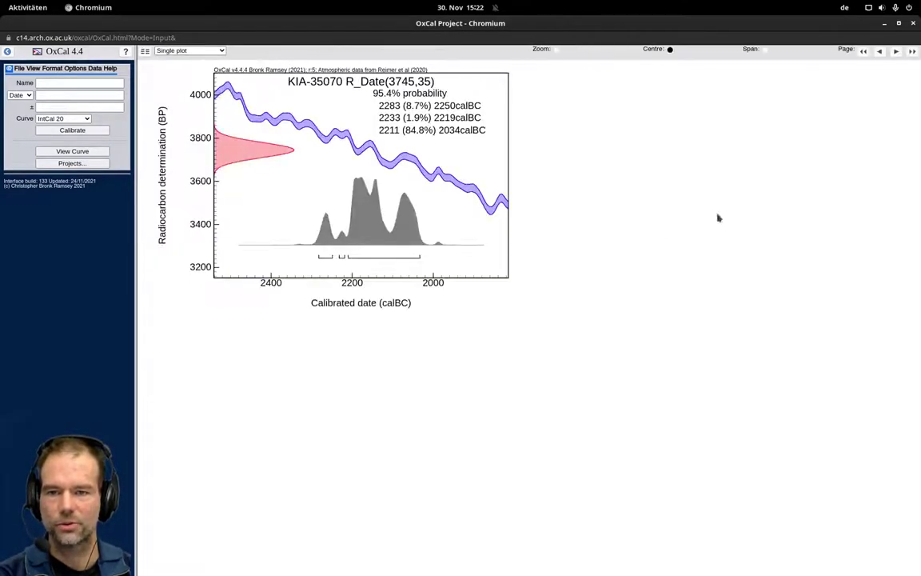
Page through the single plots via KIA-35076 and KIA-30941 to KIA-30942, then open Format.
left_click(896, 51)
left_click(897, 52)
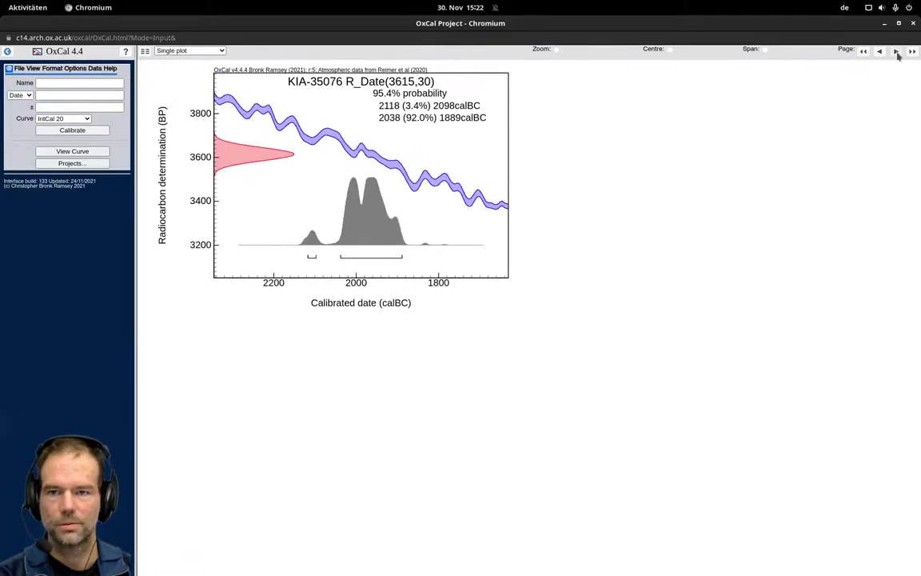
left_click(896, 52)
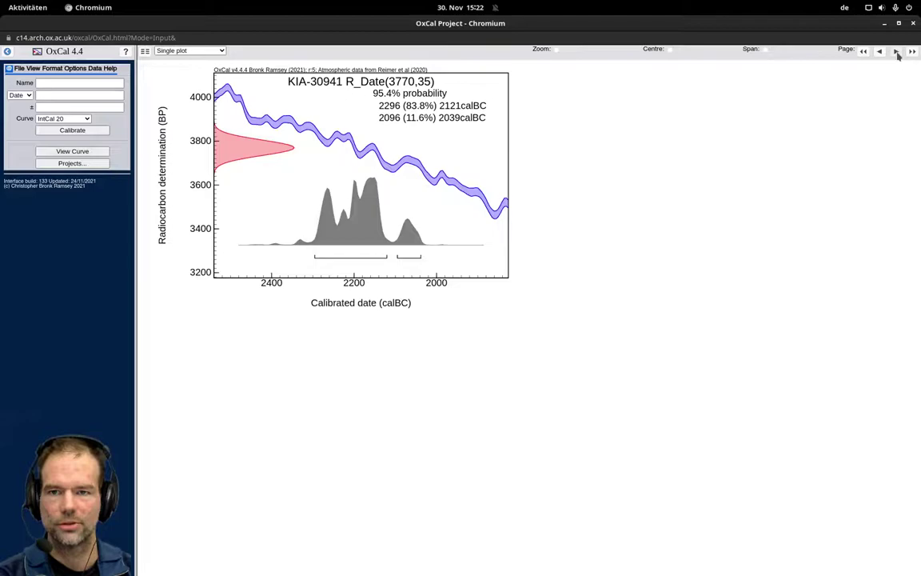
left_click(896, 51)
left_click(896, 51)
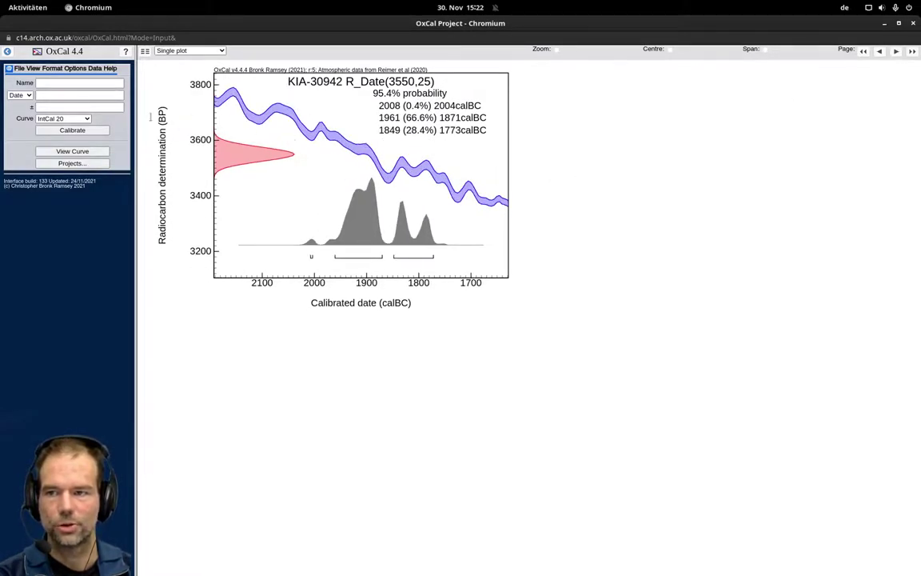
left_click(52, 68)
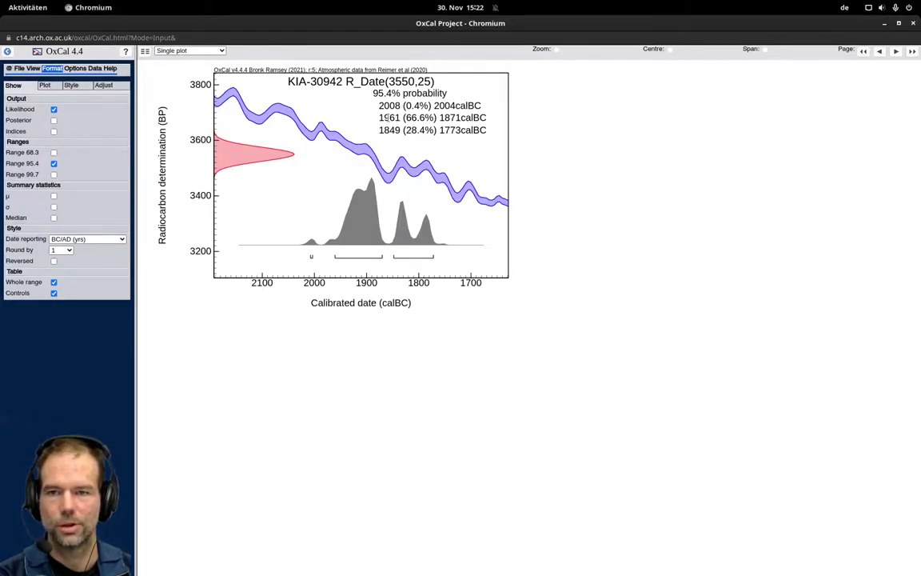
Stack every calibrated date, KIA-35070 through UtC-13189, in one multiple plot and check the date axis.
left_click(201, 52)
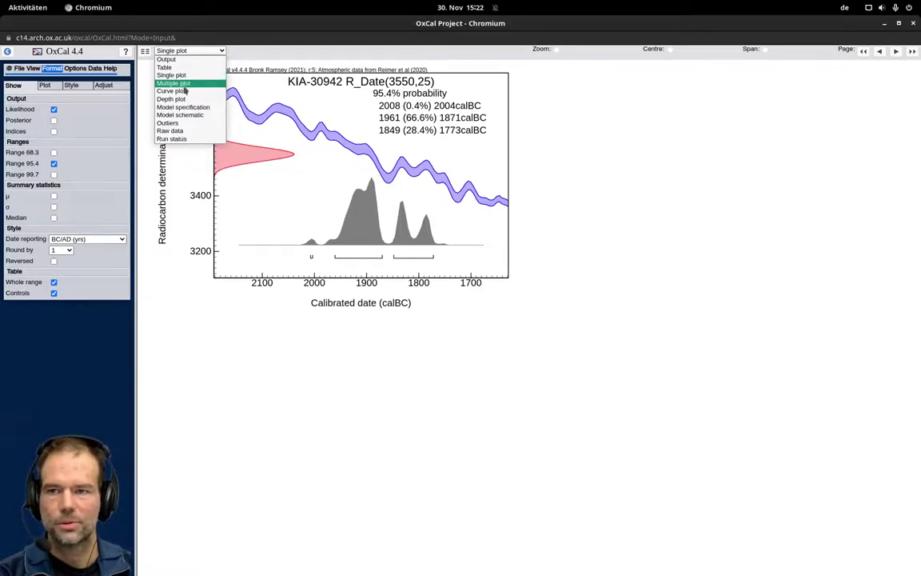
left_click(189, 84)
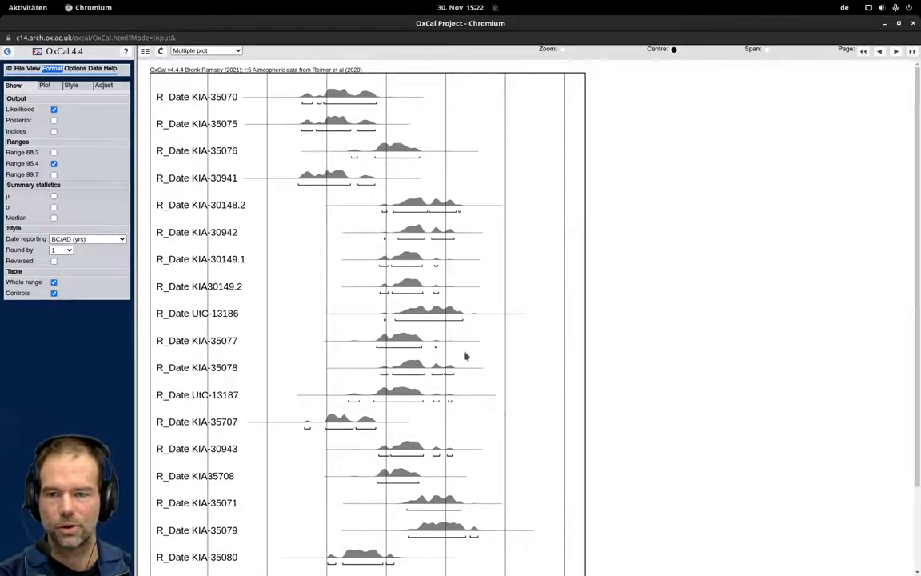
scroll(466, 355, "down", 3)
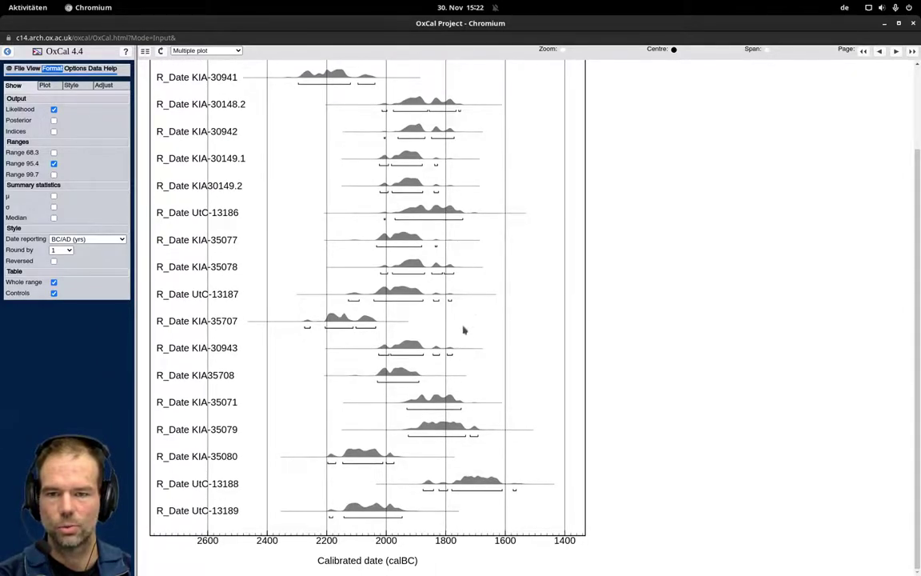
scroll(466, 336, "up", 3)
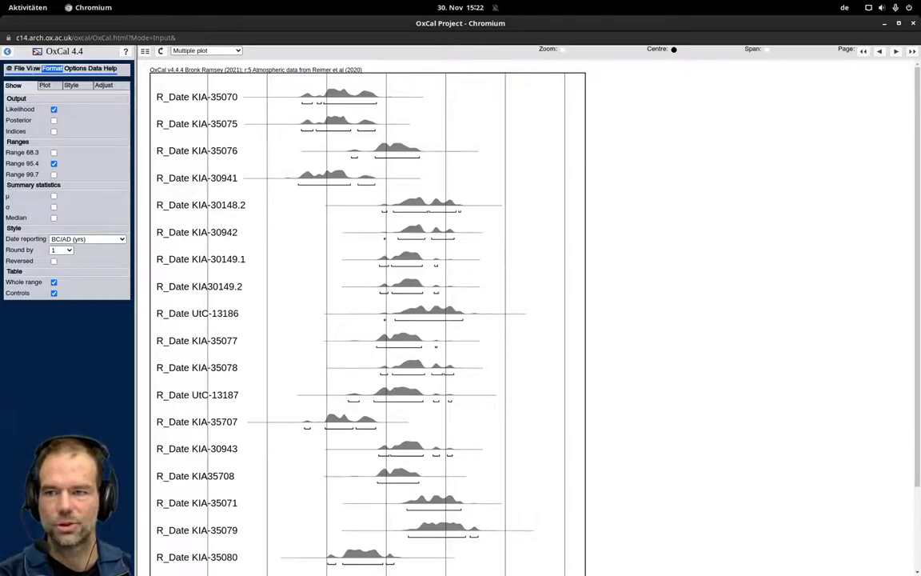
left_click(21, 68)
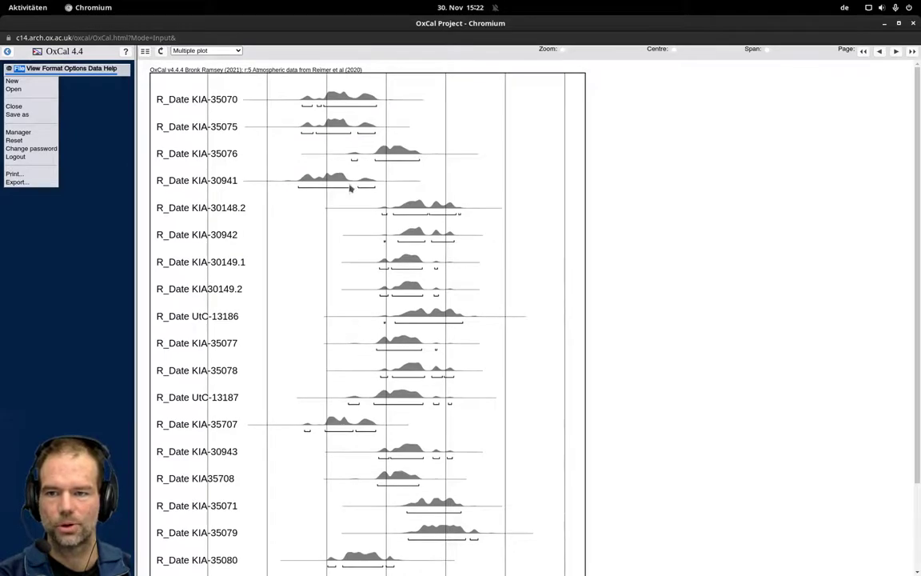
scroll(403, 440, "down", 2)
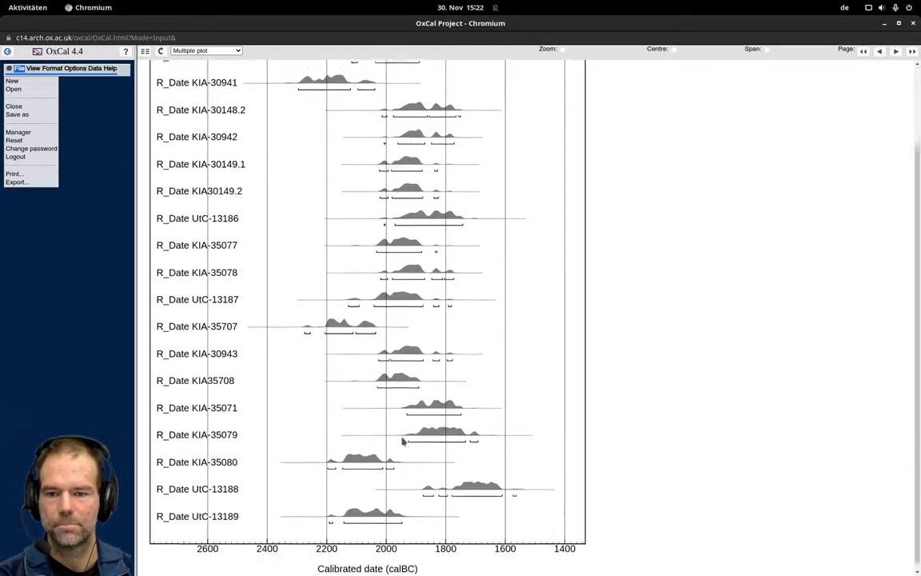
scroll(403, 440, "up", 2)
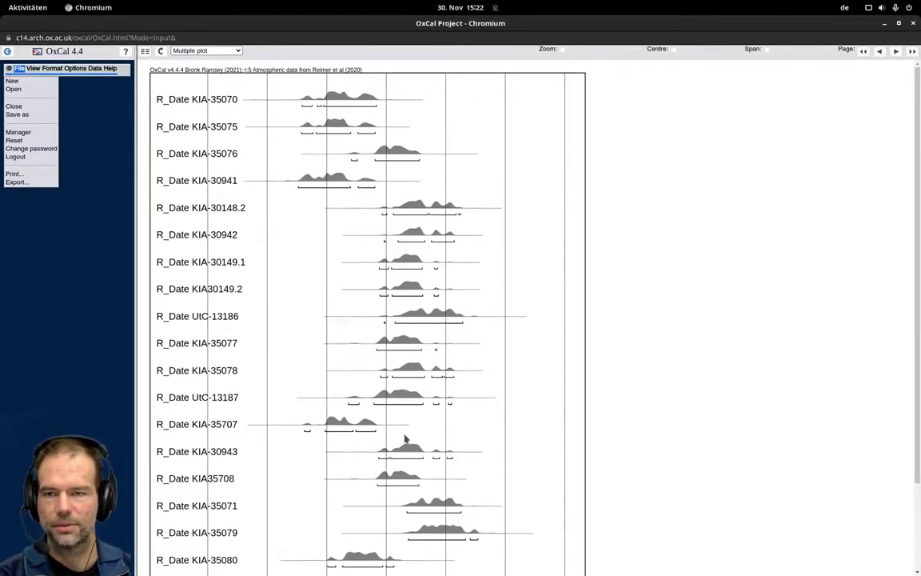
Show all R_Date distributions against the Reimer et al (2020) atmospheric calibration curve.
left_click(217, 51)
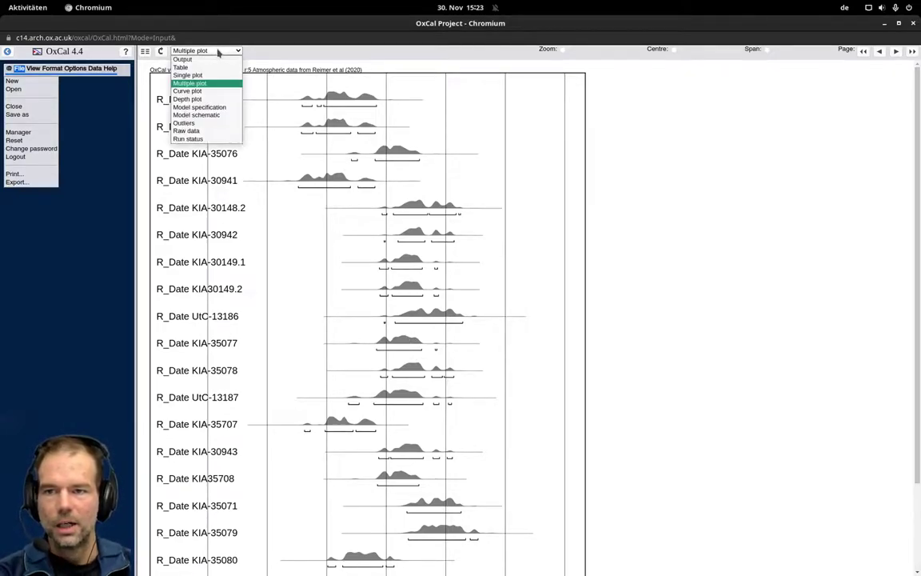
left_click(207, 93)
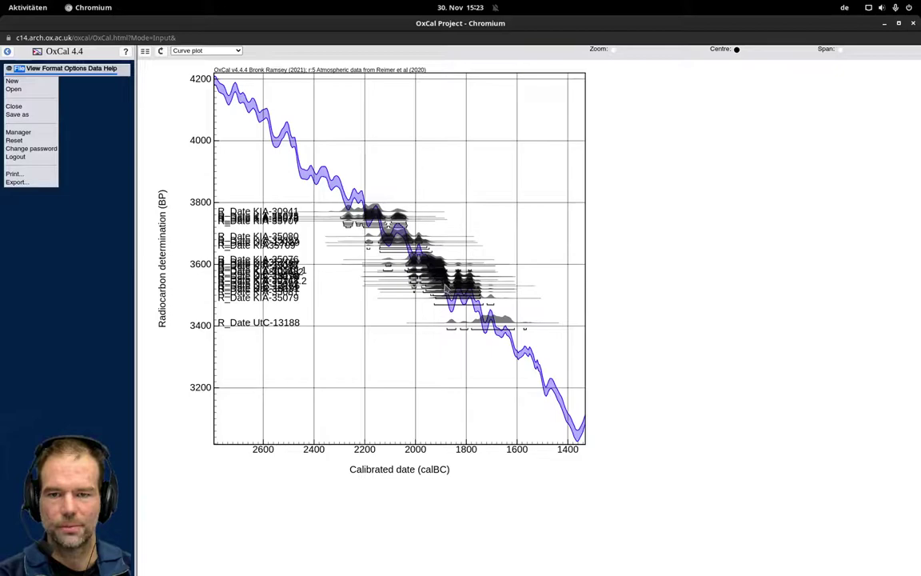
left_click(222, 53)
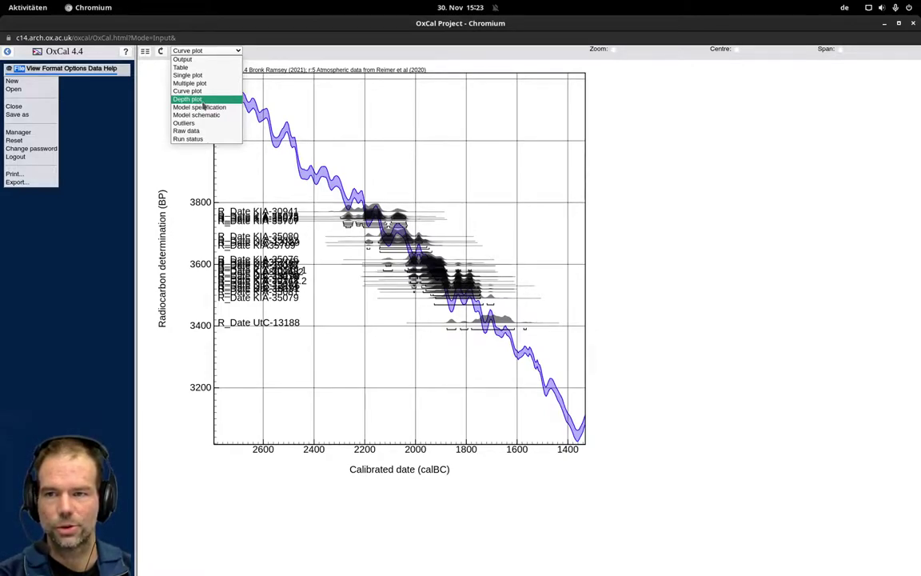
Switch to the depth plot, an empty Position grid from 200 to 1000, and scroll through it.
left_click(203, 103)
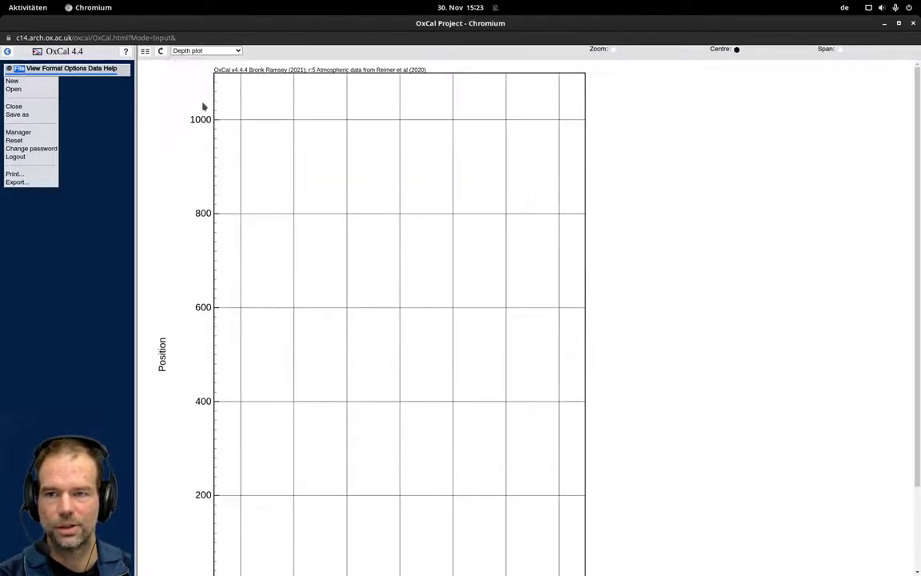
scroll(484, 446, "down", 3)
scroll(483, 445, "up", 3)
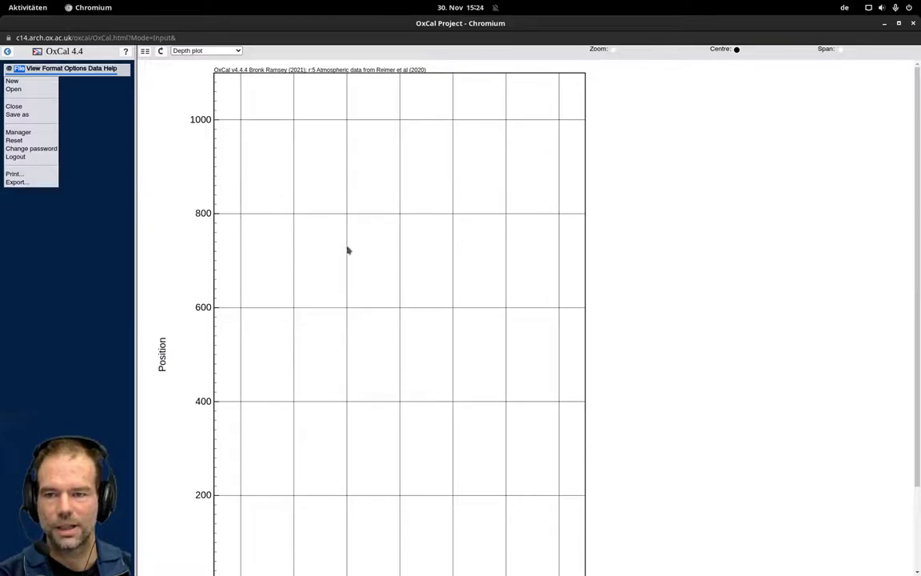
left_click(207, 52)
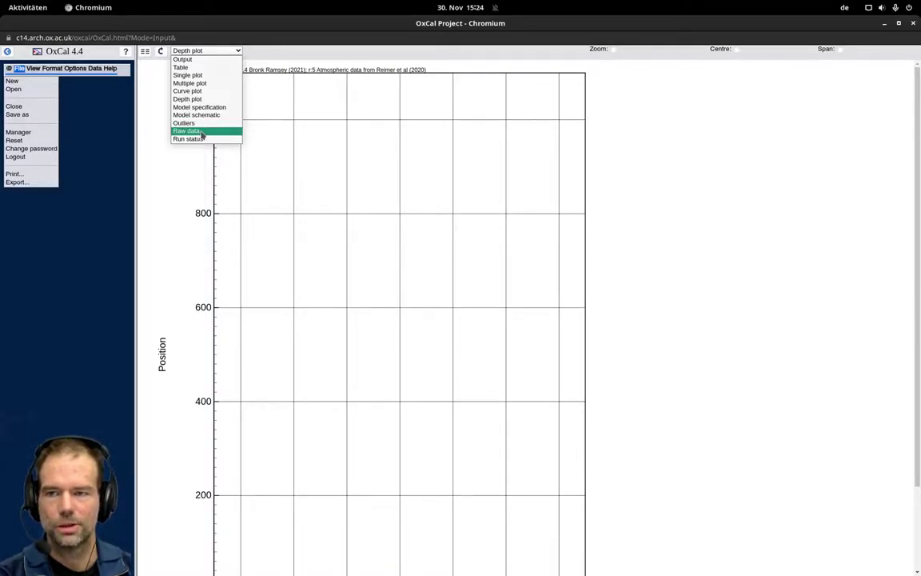
Inspect KIA-35070's raw probability values, then return to its R_Date(3745,35) single calibration plot.
left_click(202, 133)
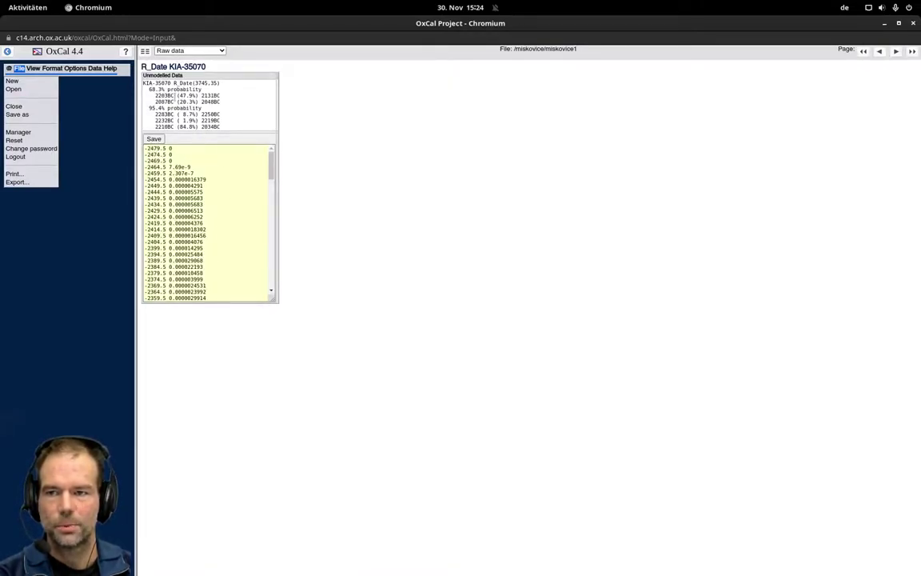
mouse_move(271, 164)
left_mouse_down()
mouse_move(272, 272)
mouse_move(272, 154)
left_mouse_up()
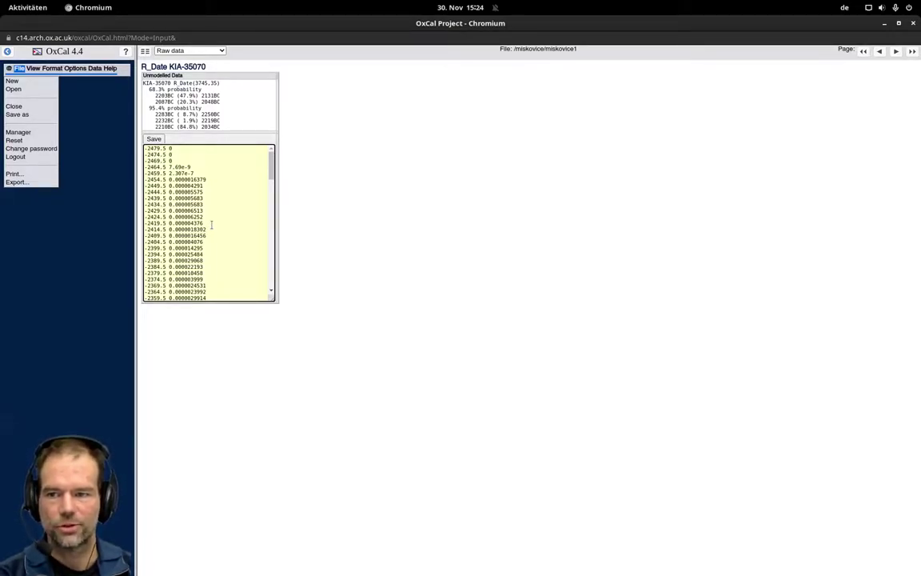
left_click(196, 50)
left_click(190, 78)
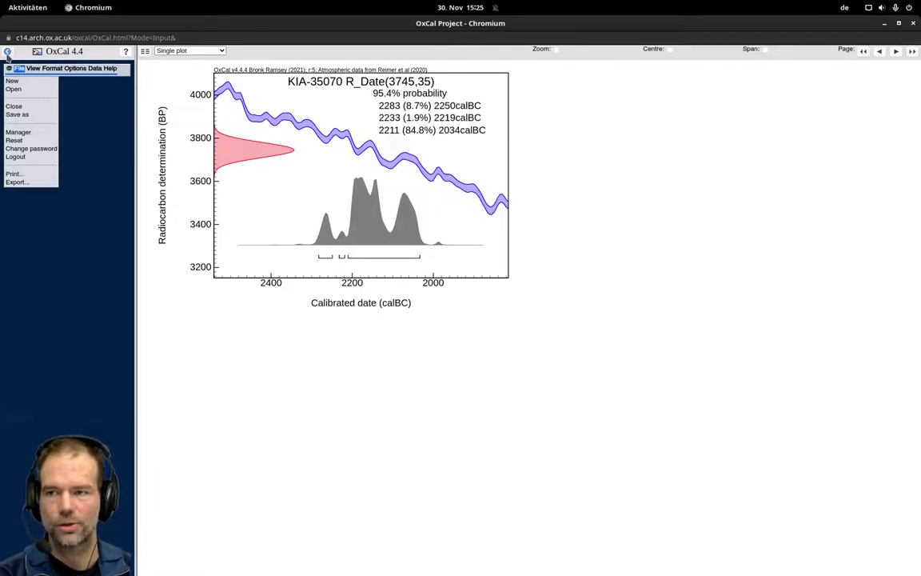
Rerun the miskovice1 model calculation with File > Run.
left_click(8, 52)
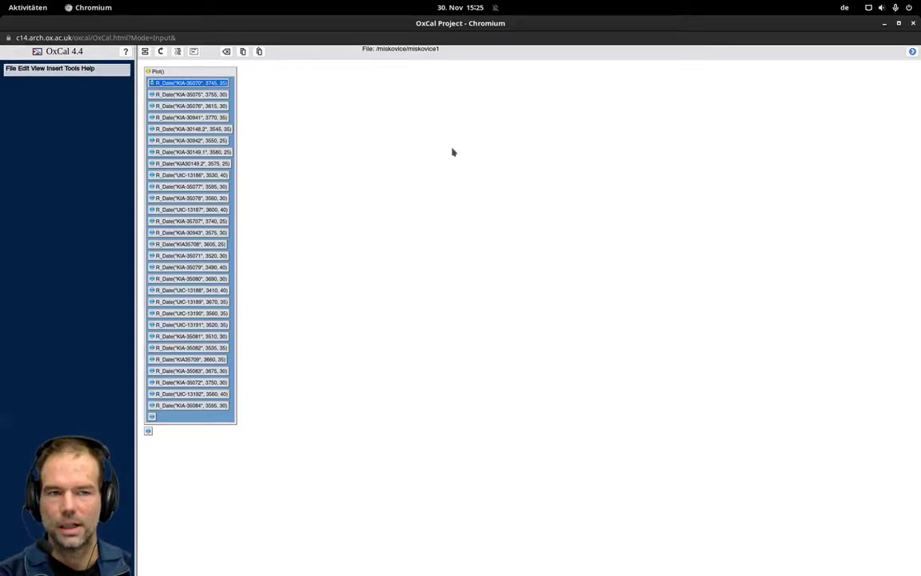
left_click(912, 53)
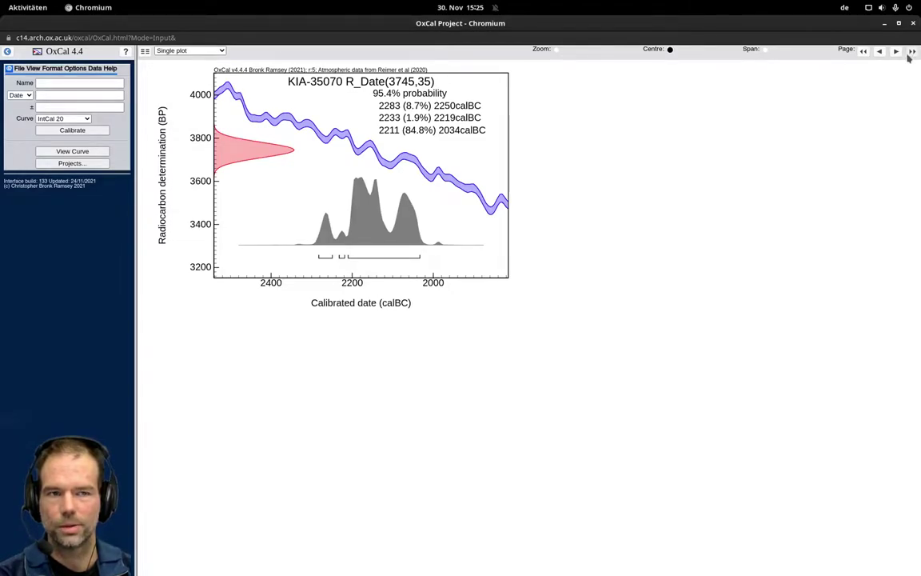
left_click(7, 53)
key("alt+Tab")
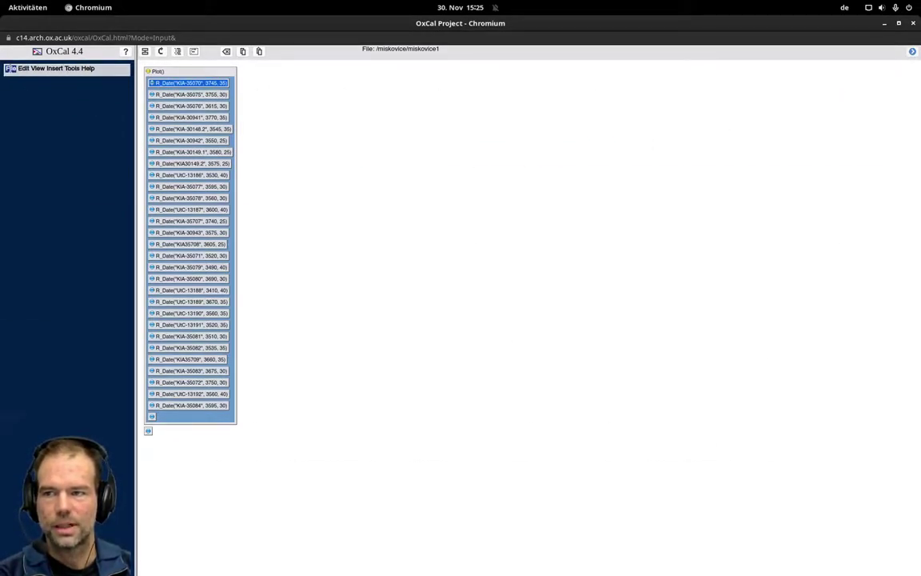
left_click(11, 68)
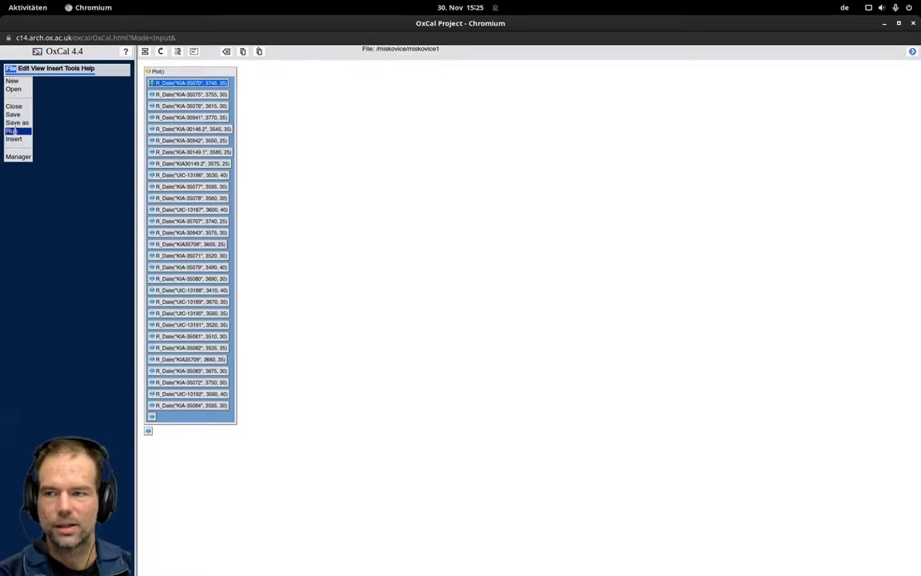
left_click(11, 130)
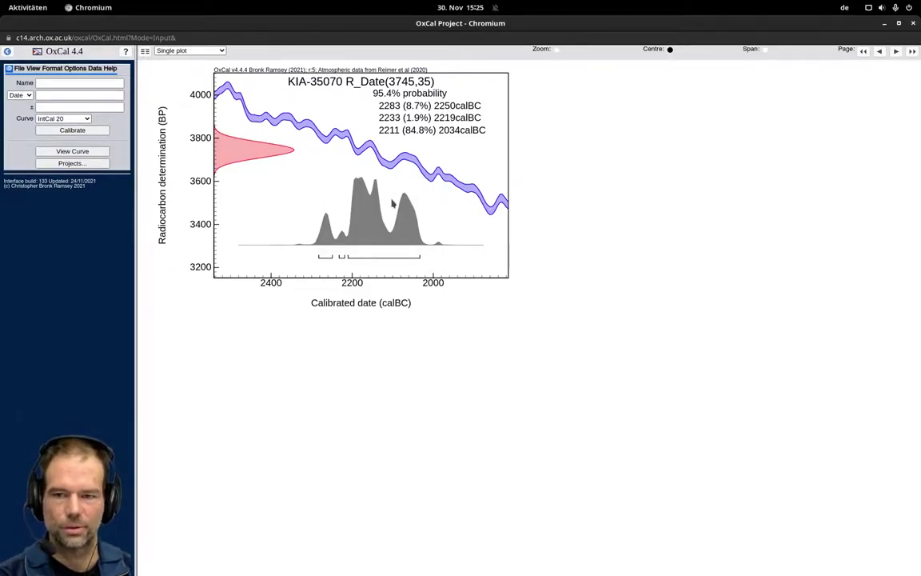
Return to the R_Date input list and close the OxCal project window.
left_click(7, 51)
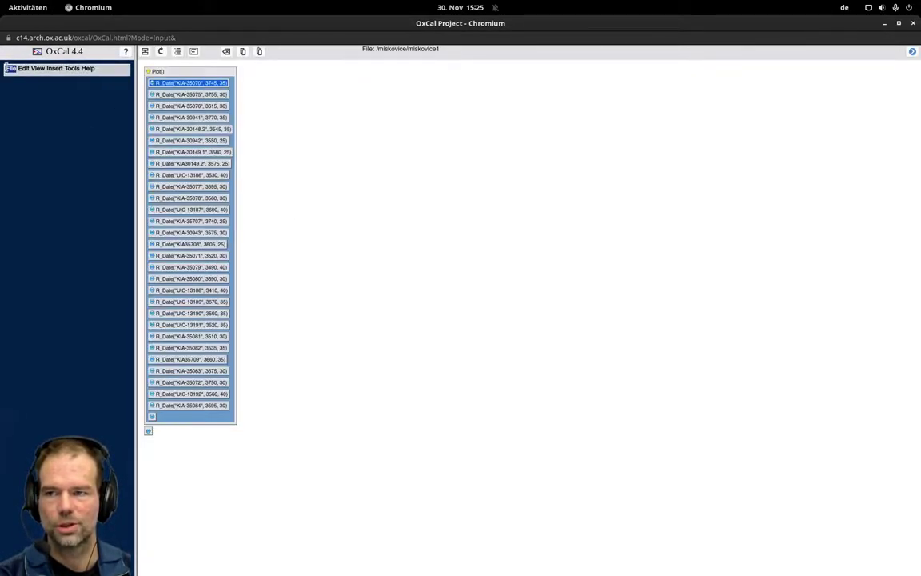
left_click(9, 68)
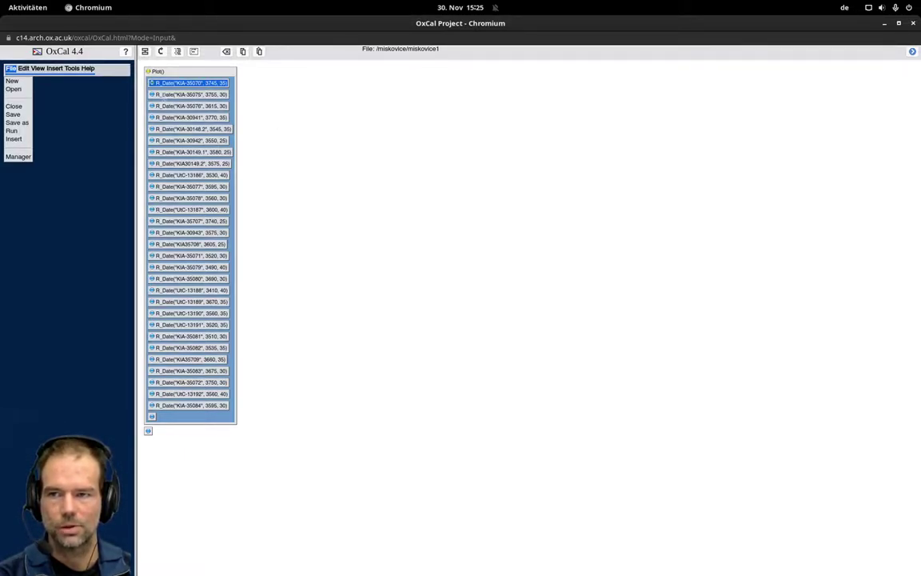
left_click(912, 24)
key("super")
Reopen miskovice1.oxcal from the miskovice folder in the Chromium OxCal window.
left_click(267, 391)
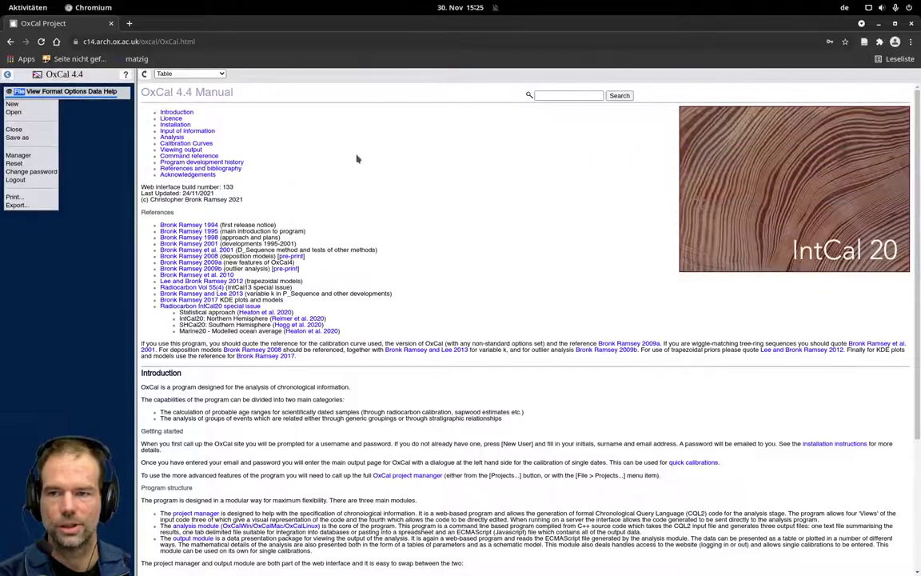
left_click(32, 115)
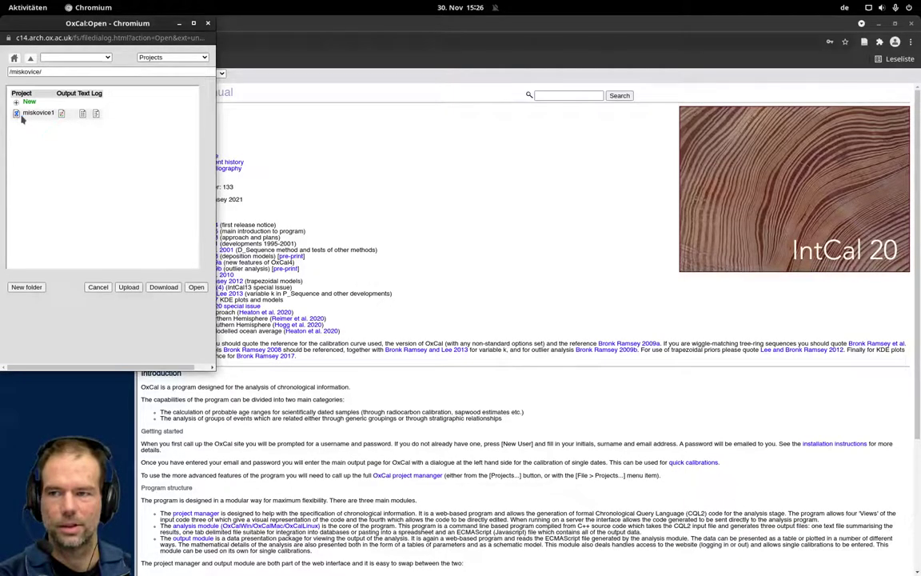
left_click(61, 115)
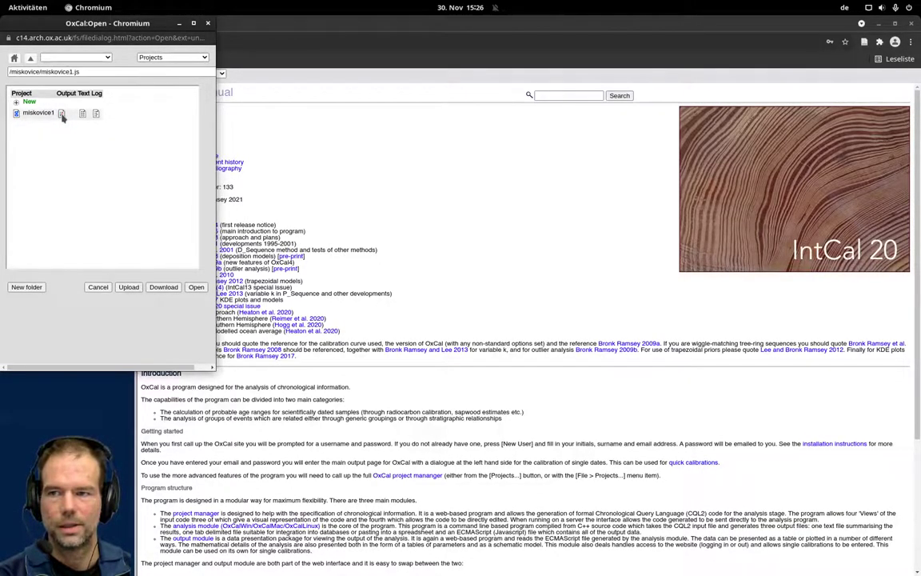
left_click(84, 114)
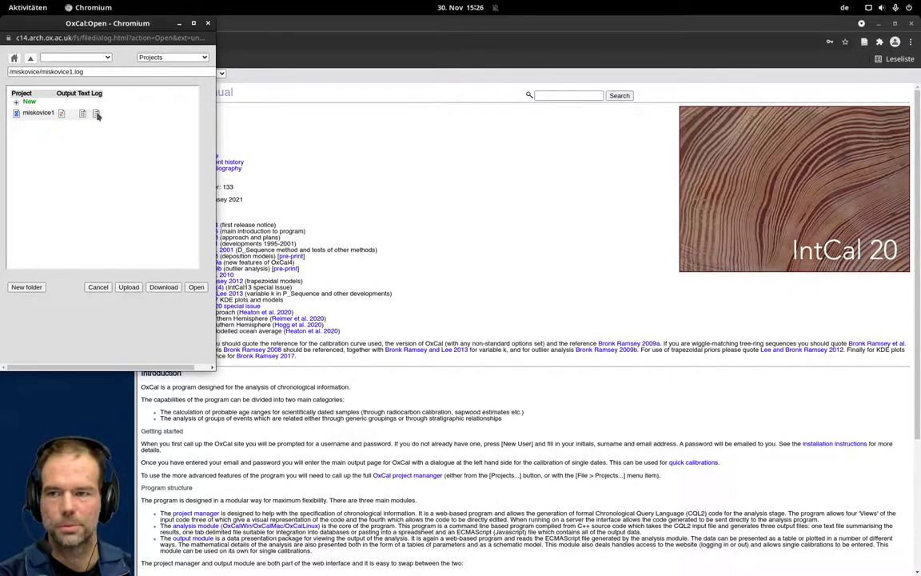
left_click(96, 113)
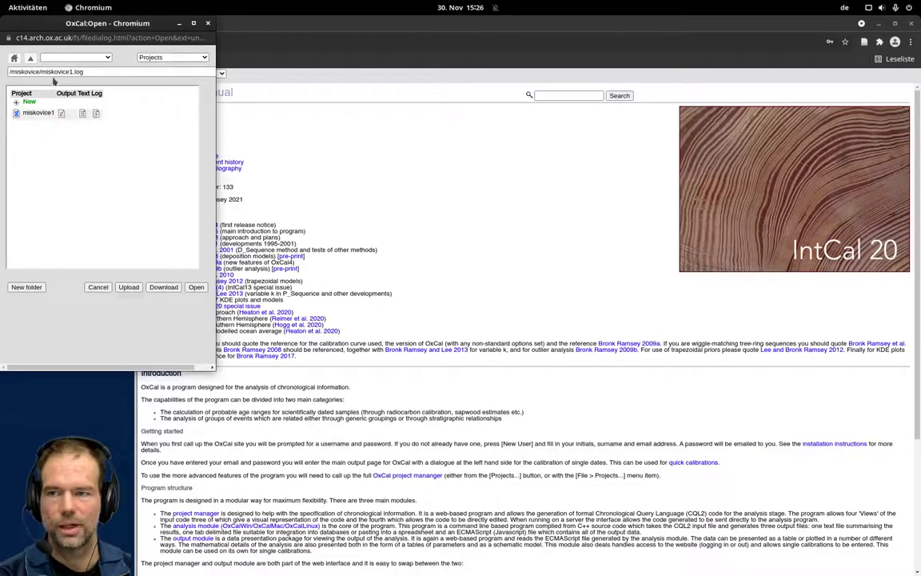
left_click(17, 114)
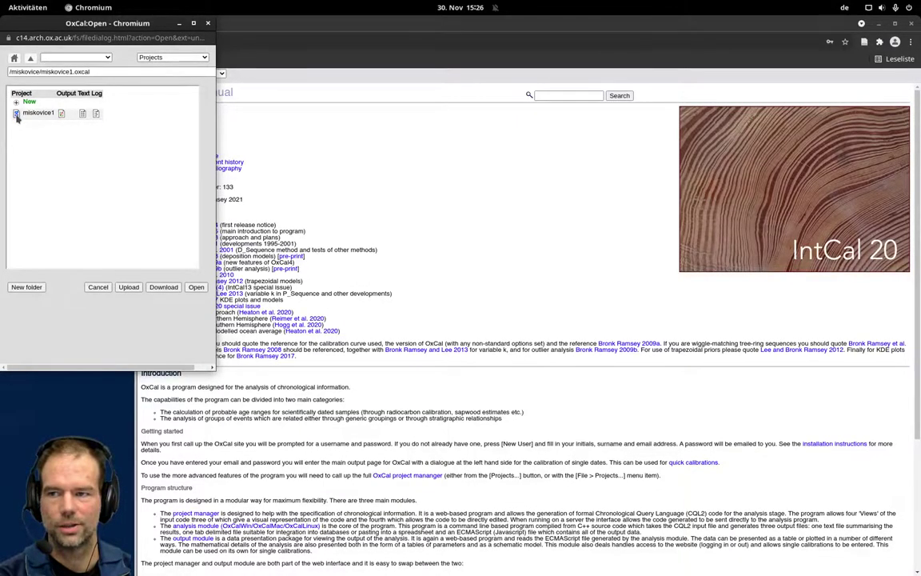
double_click(17, 114)
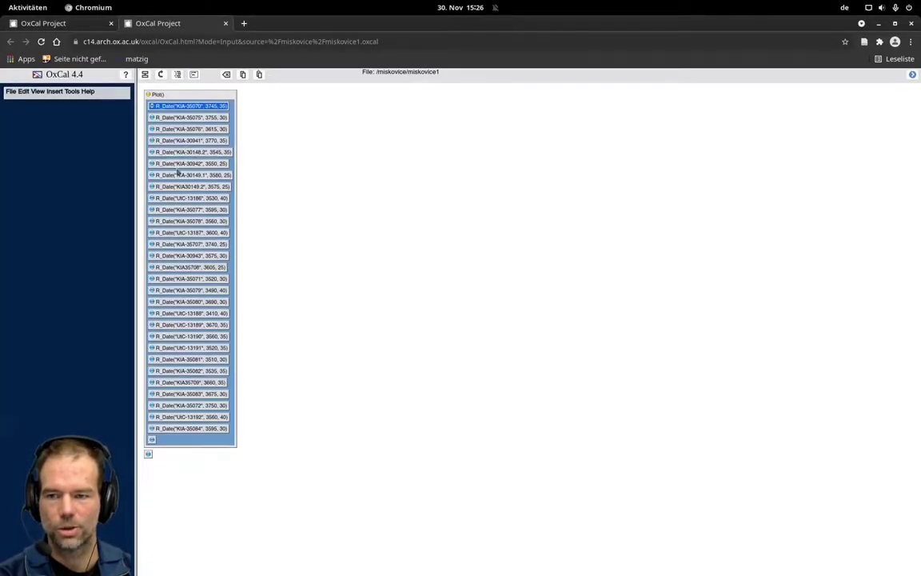